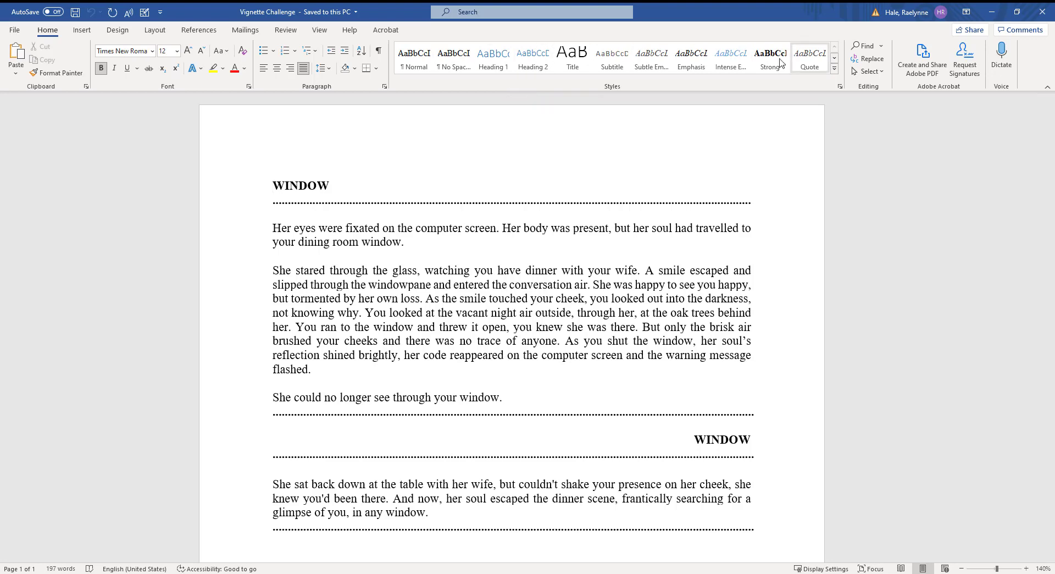
# Step: Redefine the Title style from the bold first WINDOW heading with Update Title to Match Selection
pyautogui.doubleClick(290, 183)
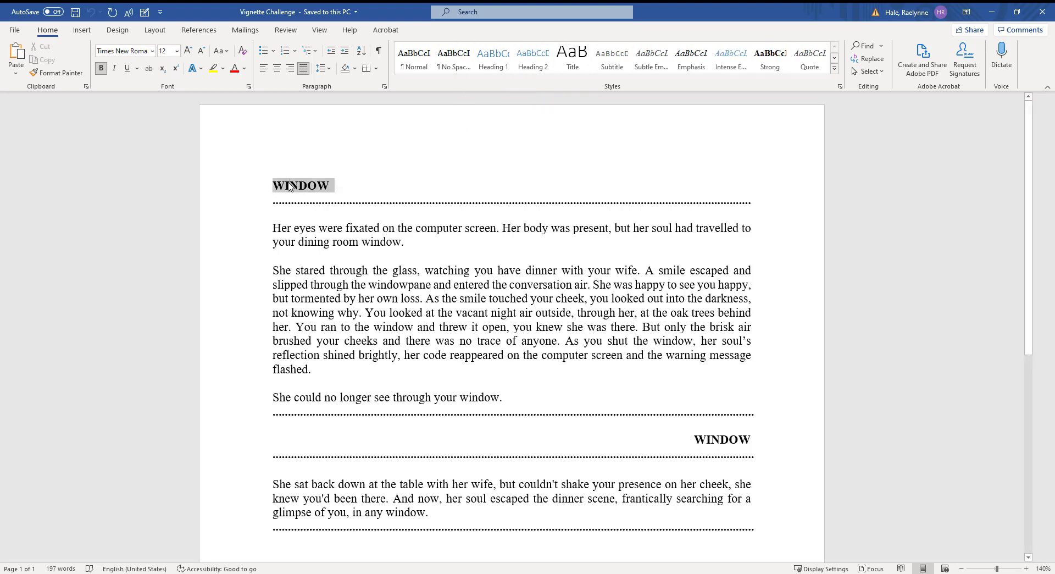
pyautogui.click(580, 61)
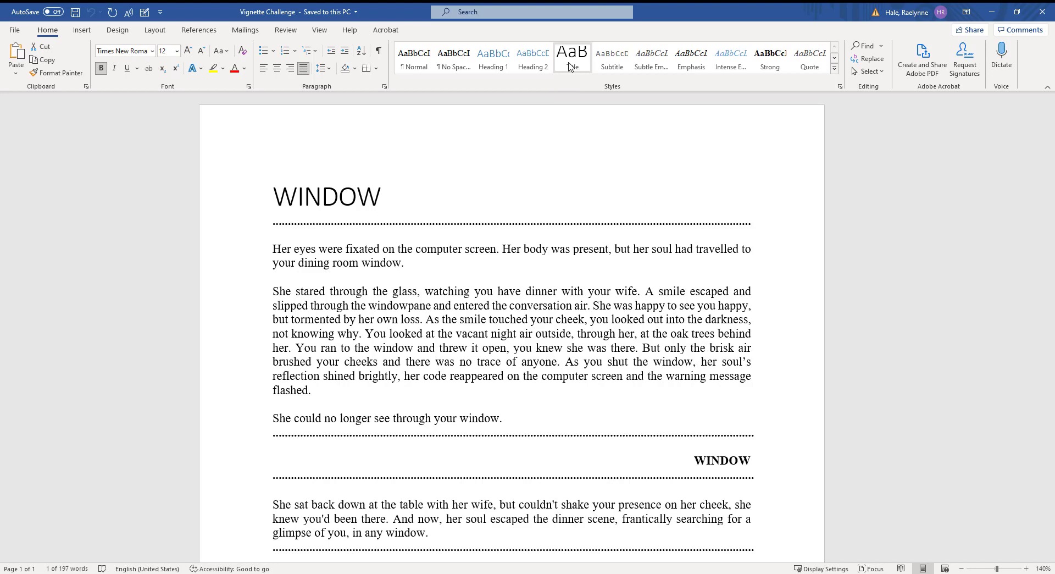
pyautogui.rightClick(570, 66)
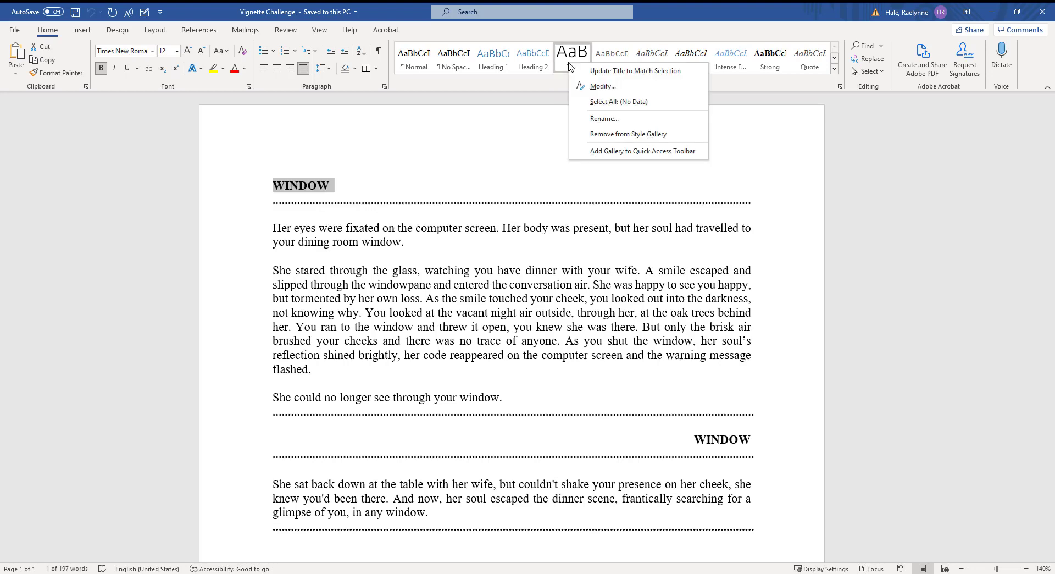
pyautogui.click(647, 72)
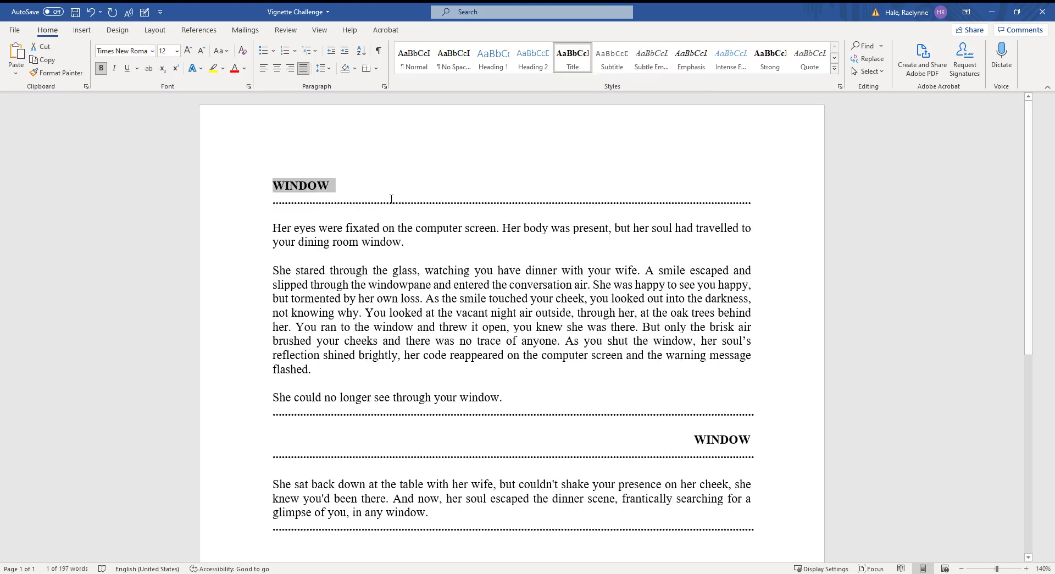
pyautogui.click(316, 185)
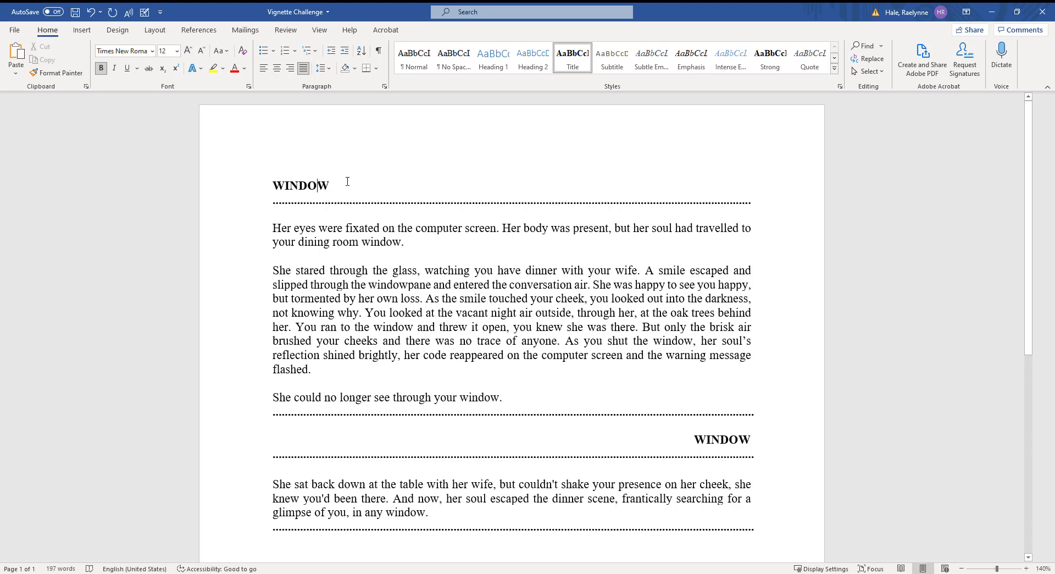
# Step: Update Heading 1 to match the bold, right-aligned second WINDOW heading
pyautogui.scroll(-3, 348, 182)
pyautogui.scroll(3, 346, 180)
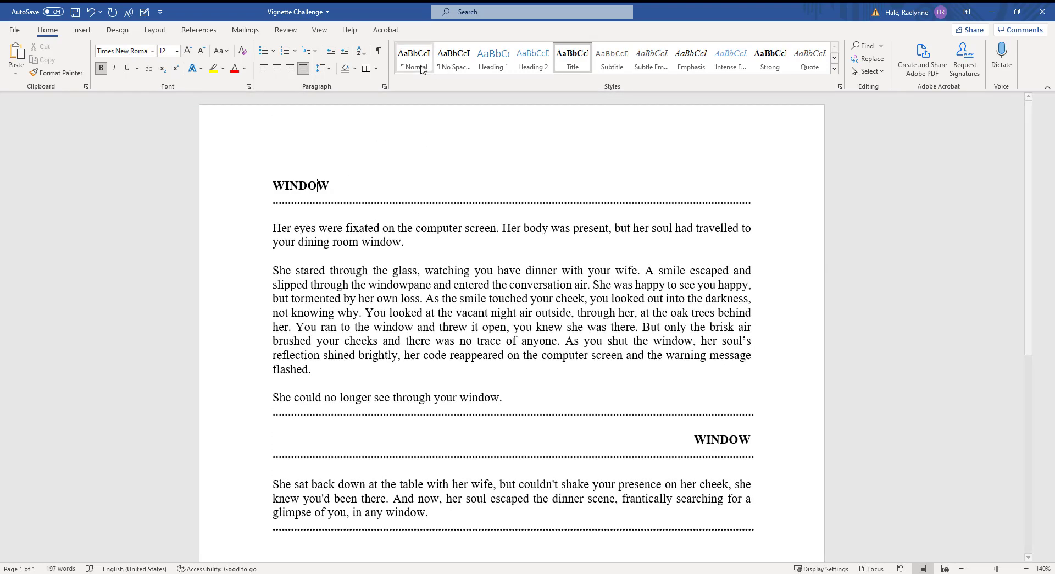
pyautogui.scroll(-1, 332, 292)
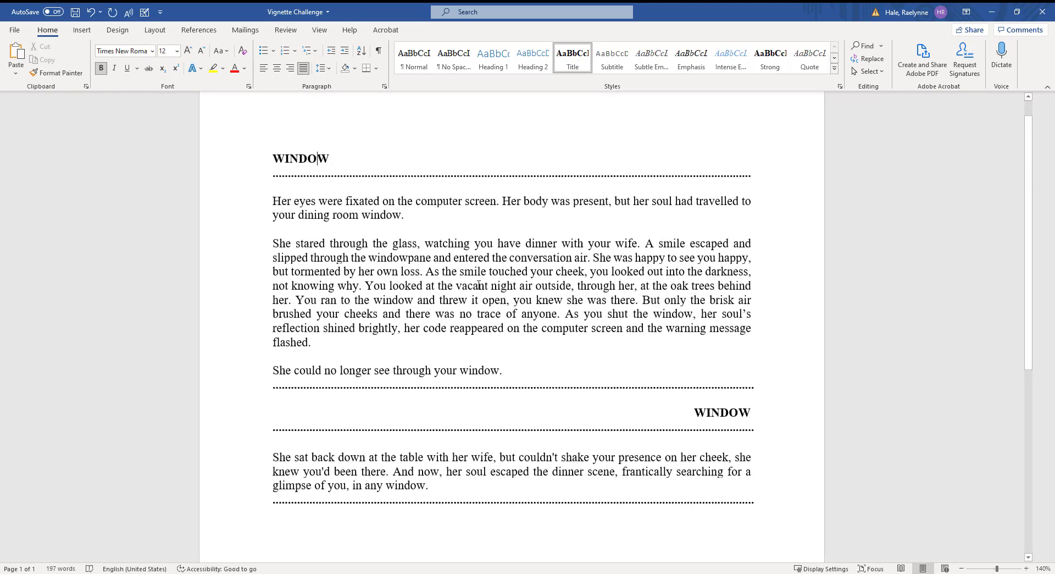
pyautogui.moveTo(696, 402); pyautogui.dragTo(760, 403)
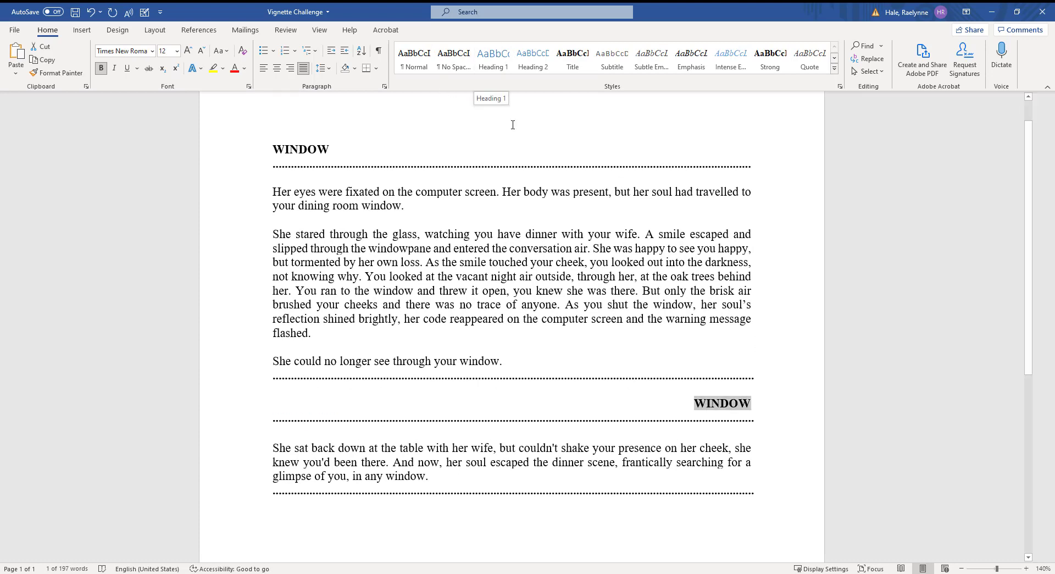
pyautogui.rightClick(492, 55)
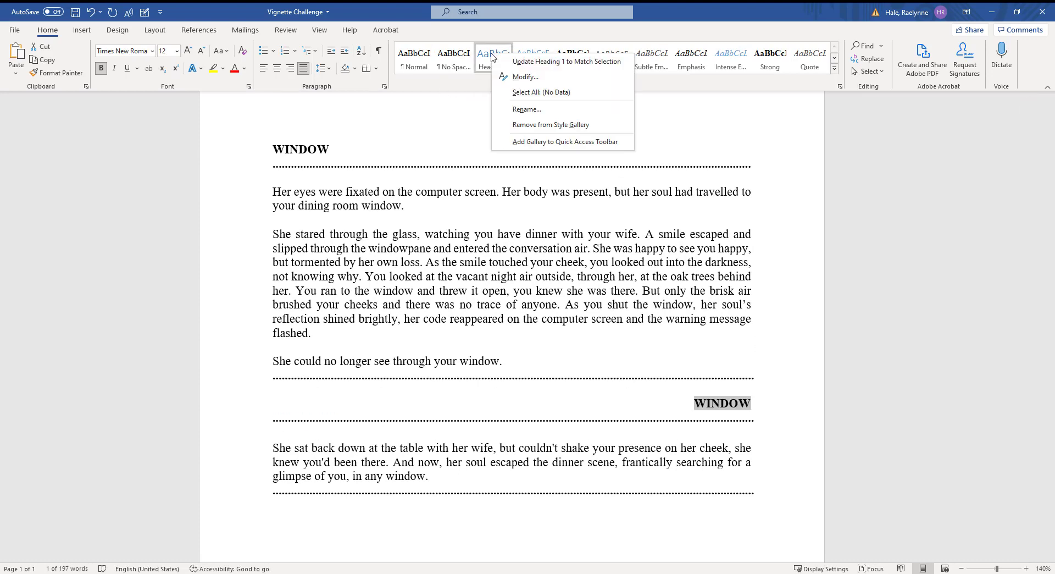
pyautogui.click(532, 62)
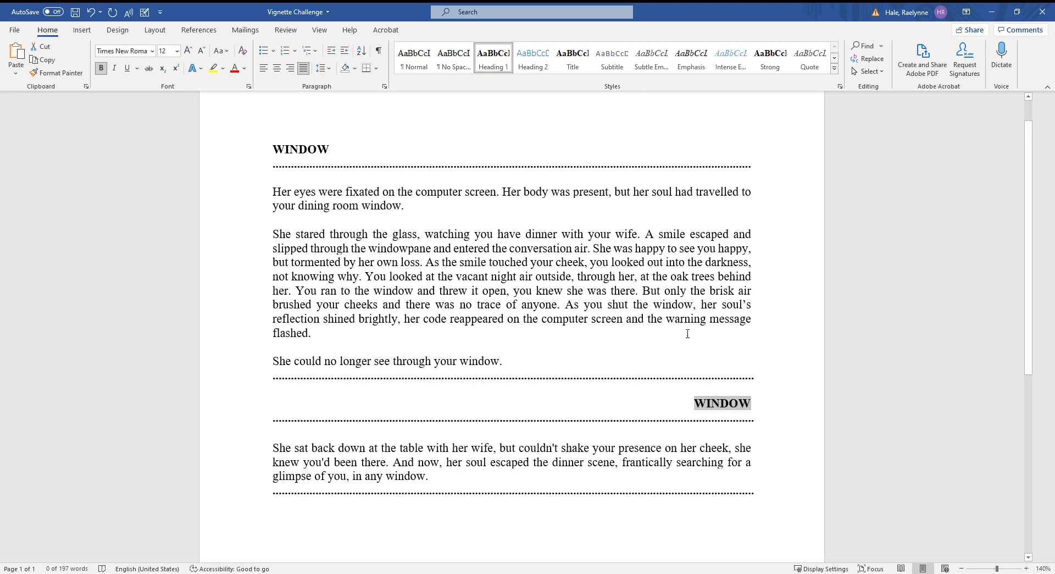
pyautogui.click(707, 406)
pyautogui.scroll(2, 529, 388)
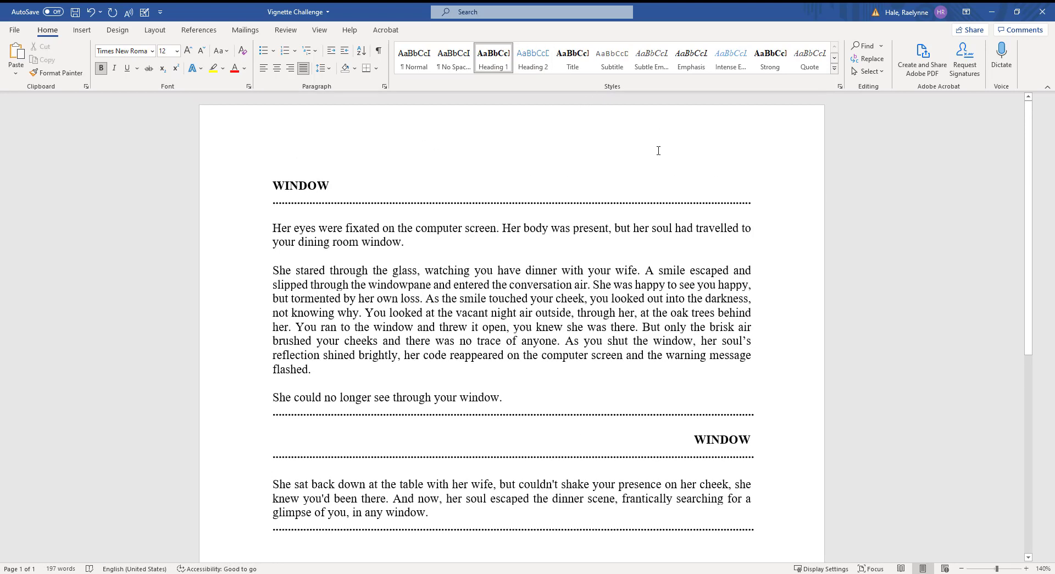
pyautogui.click(881, 46)
pyautogui.click(886, 142)
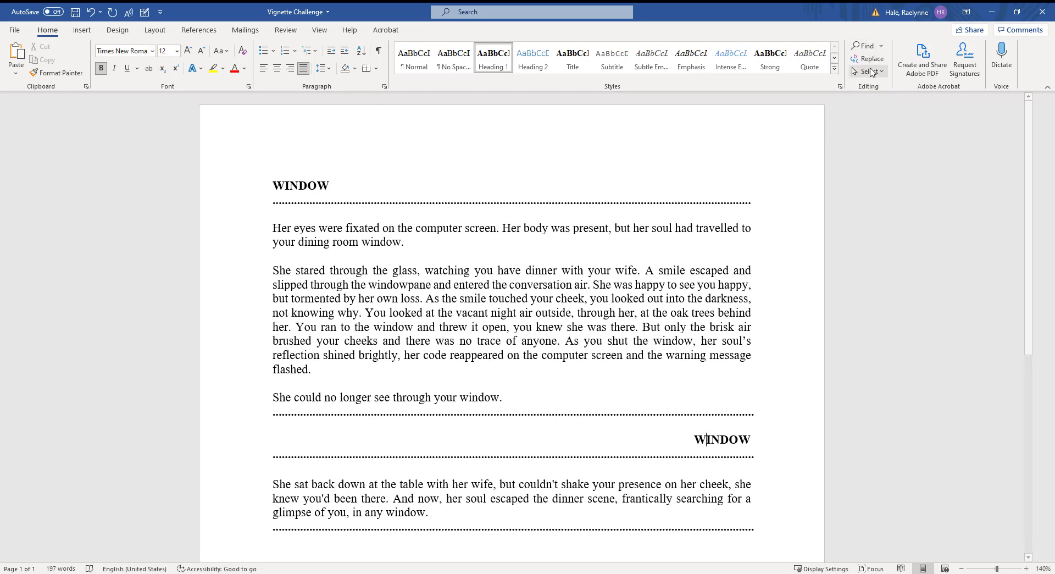
pyautogui.click(868, 58)
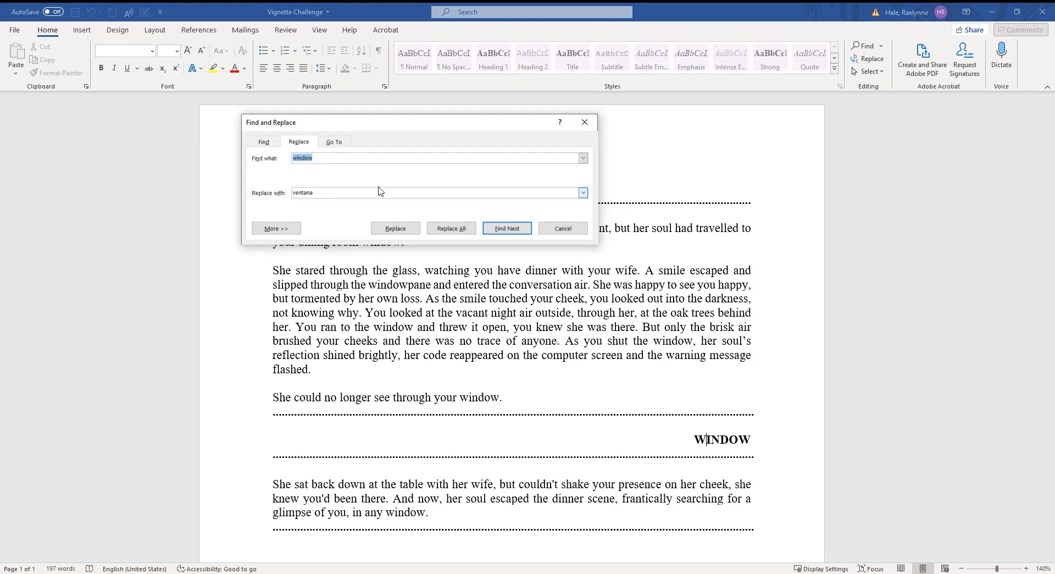
pyautogui.click(343, 192)
pyautogui.click(515, 231)
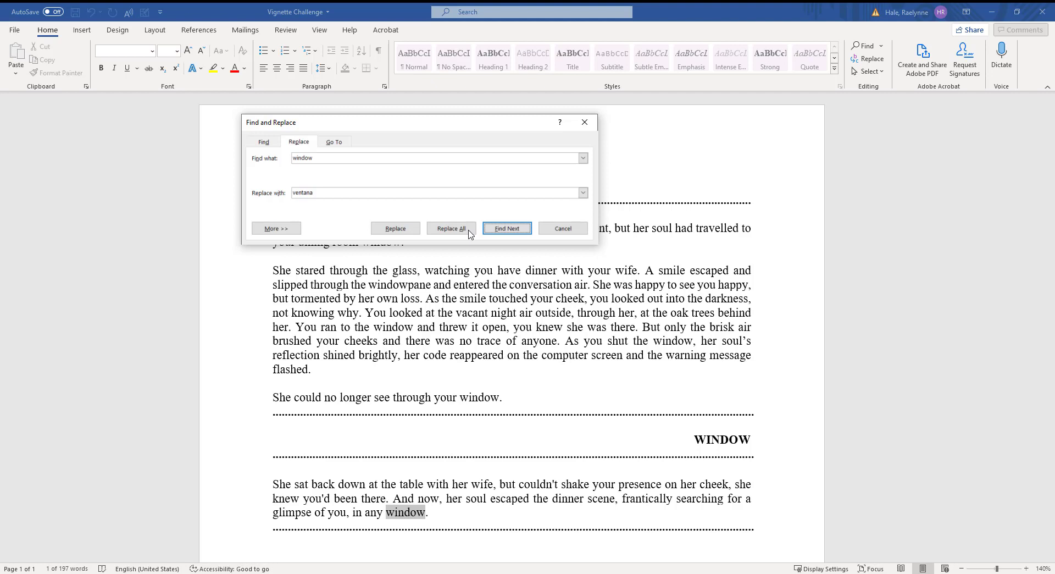
pyautogui.click(524, 231)
pyautogui.click(511, 153)
pyautogui.click(511, 153)
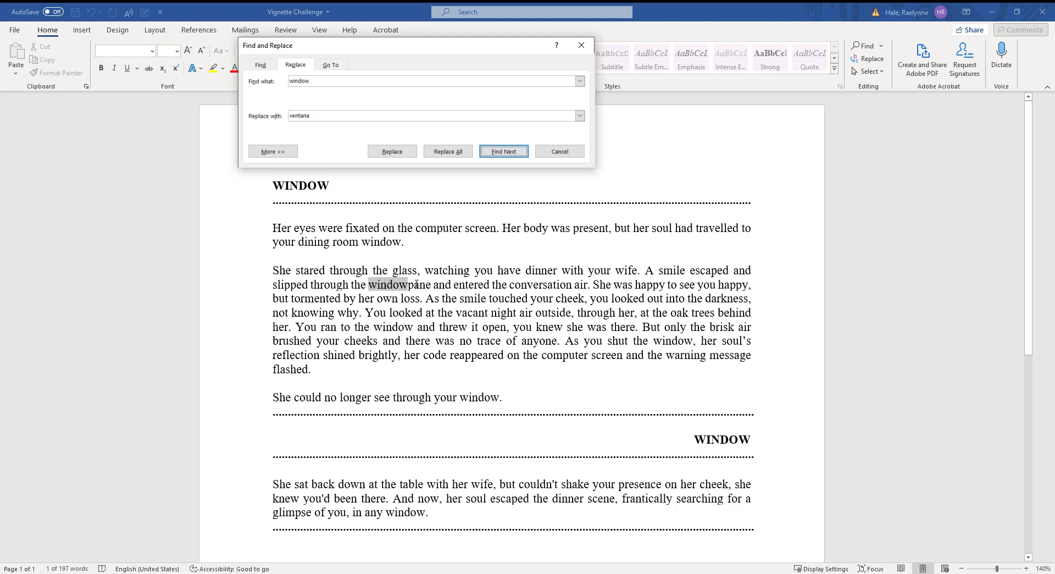
pyautogui.click(346, 78)
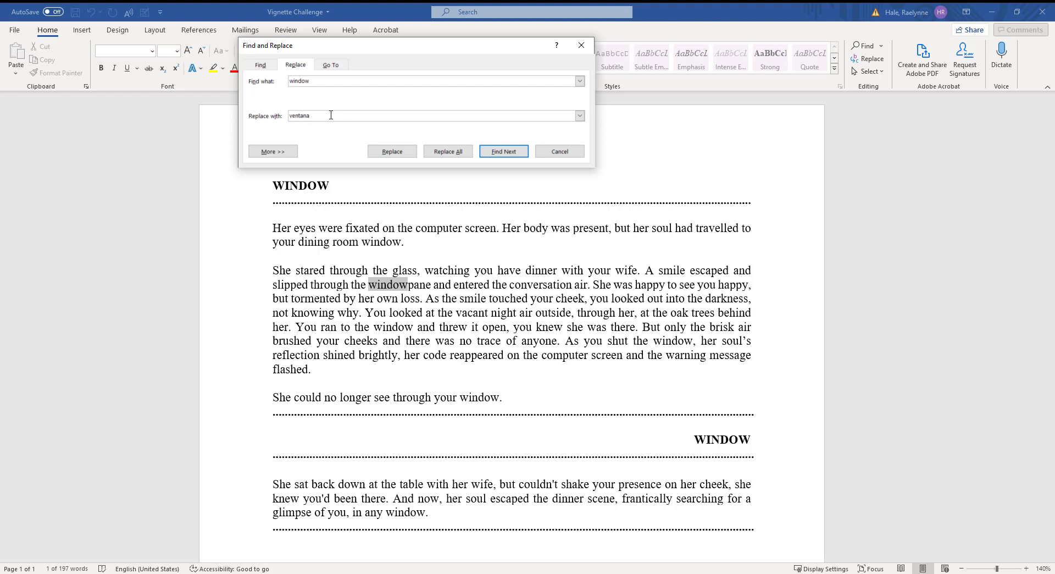
pyautogui.click(498, 150)
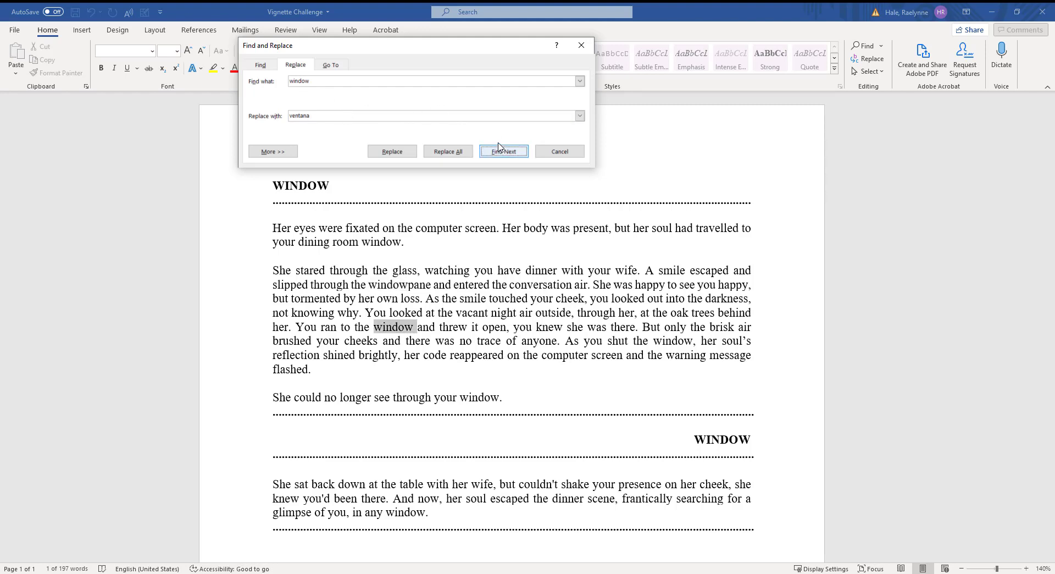
pyautogui.click(394, 152)
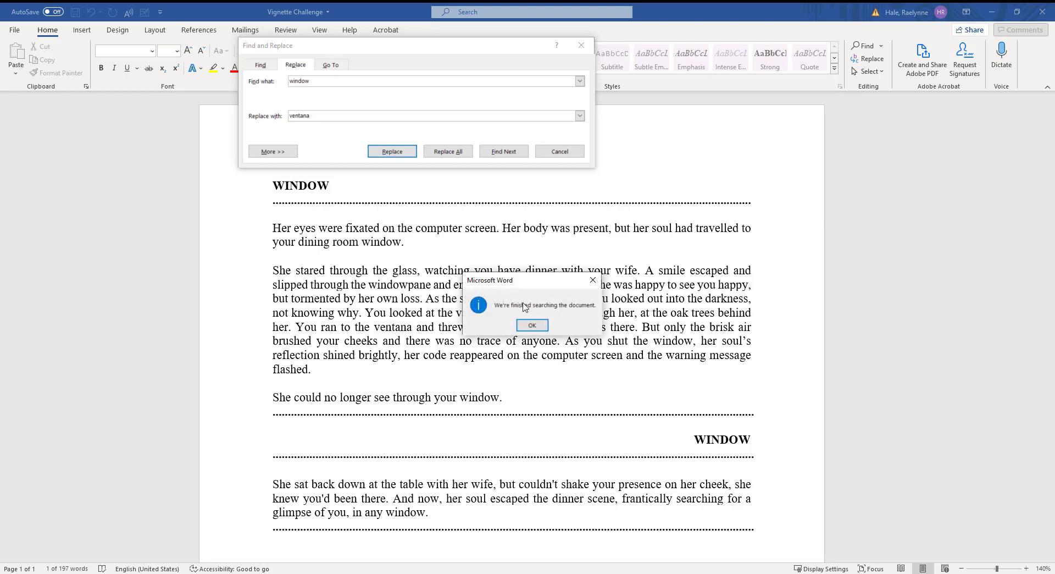
pyautogui.click(542, 326)
pyautogui.scroll(3, 537, 306)
pyautogui.scroll(4, 528, 274)
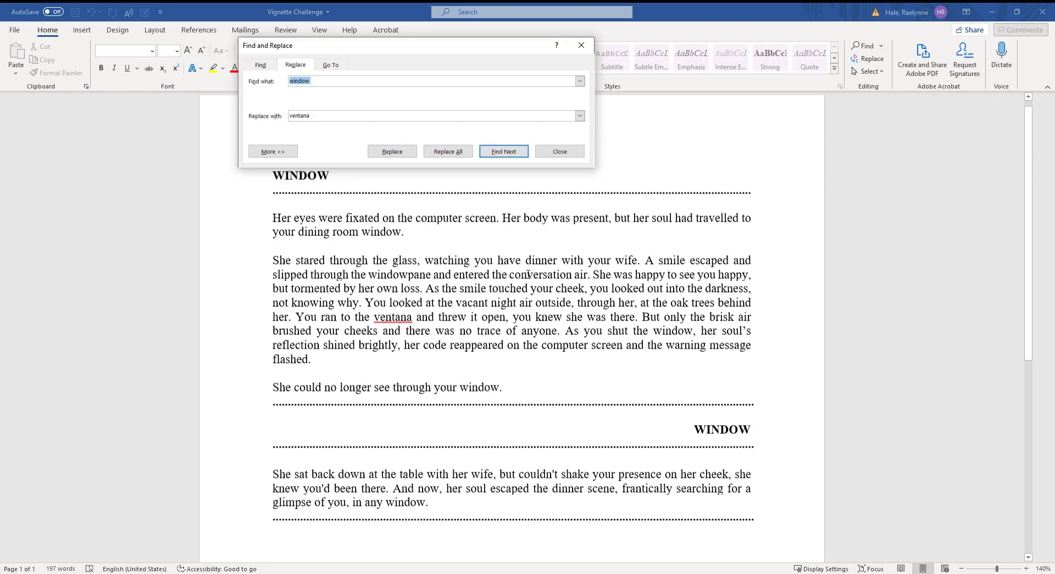
pyautogui.click(566, 153)
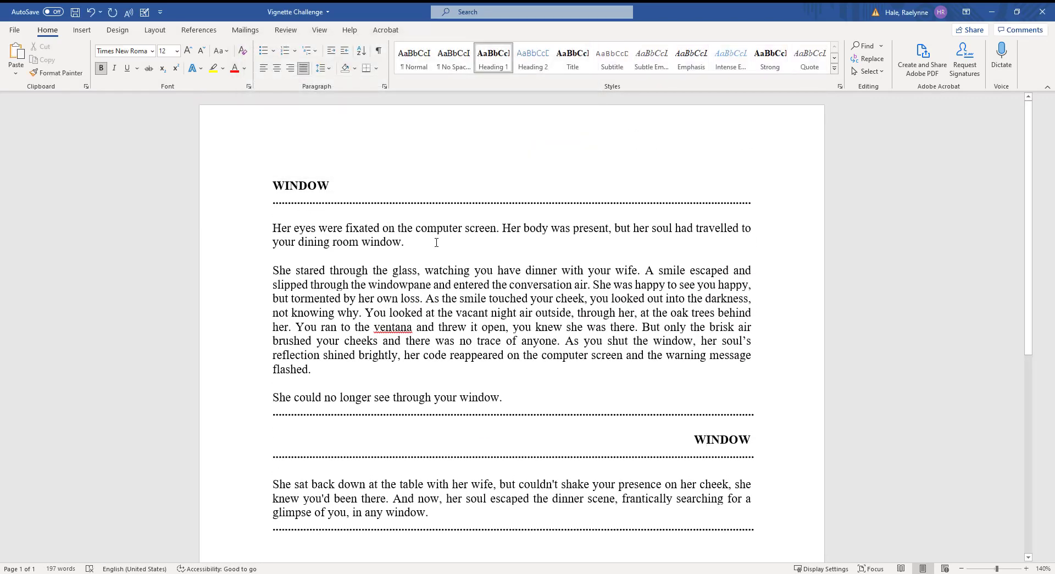
pyautogui.click(91, 12)
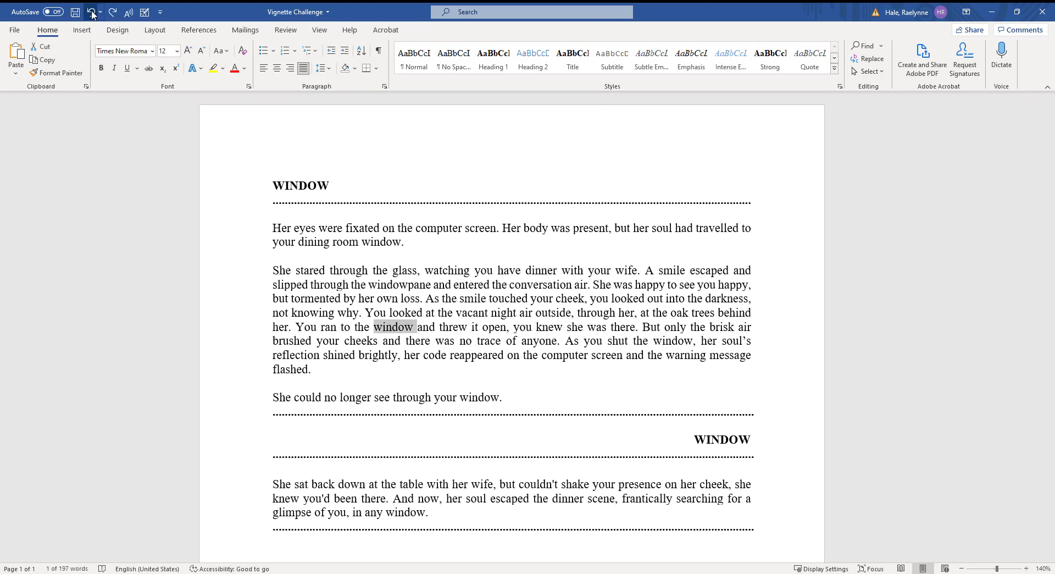
pyautogui.click(114, 12)
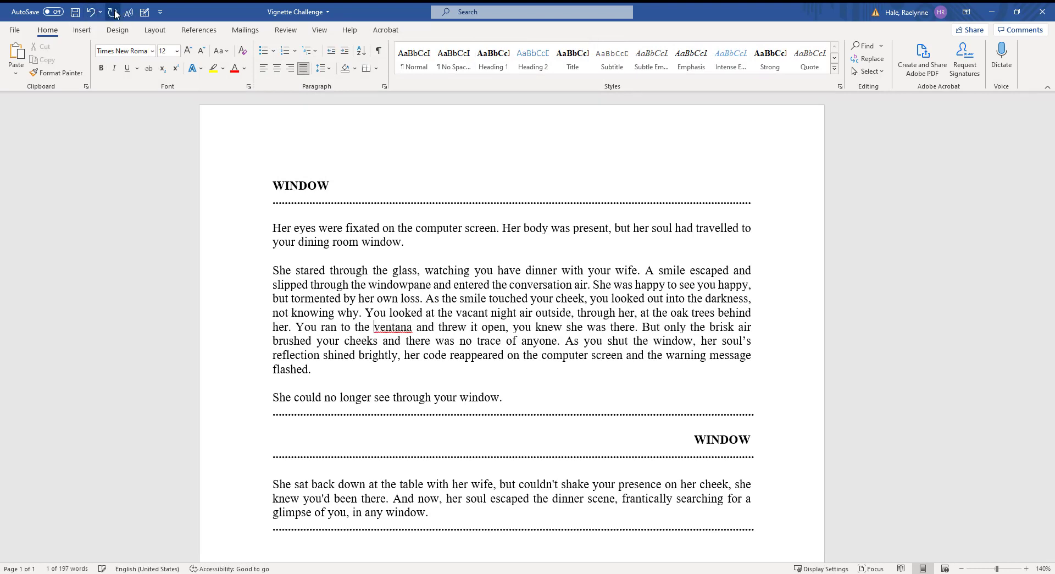
pyautogui.click(91, 12)
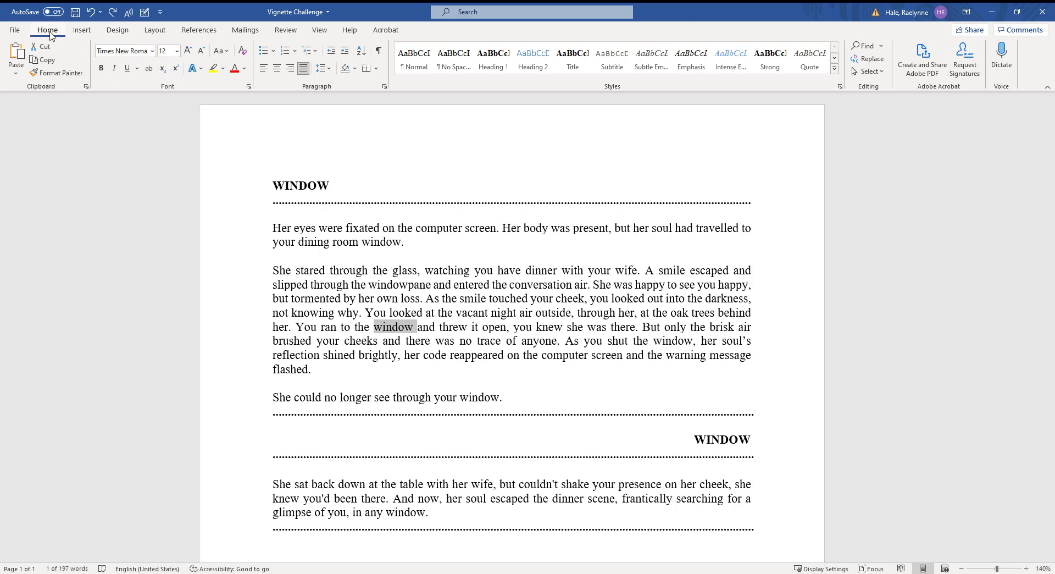
# Step: Open the Symbol dialog from Insert and switch to the Latin-1 Supplement subset
pyautogui.click(81, 31)
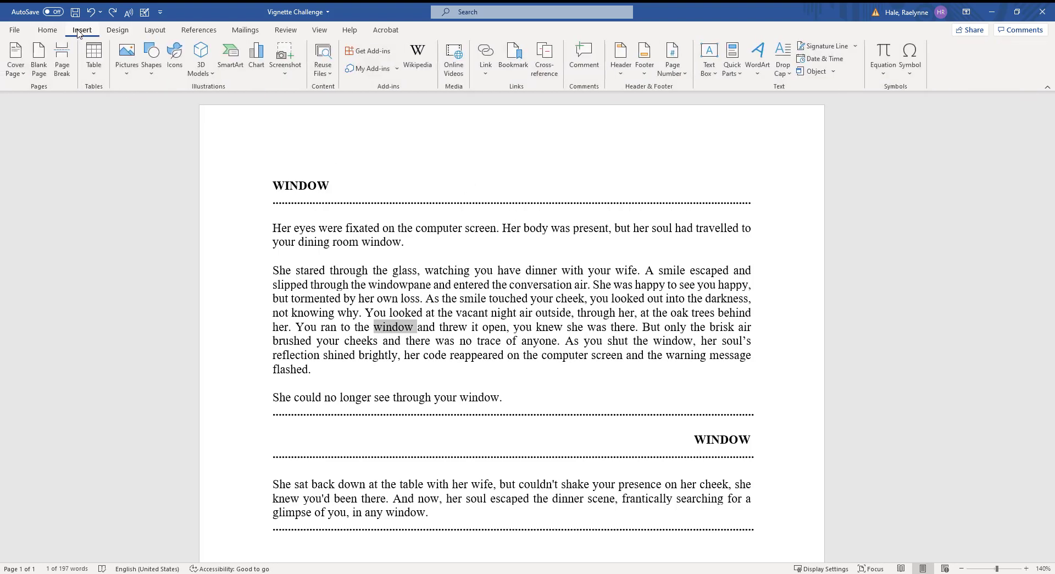
pyautogui.click(915, 77)
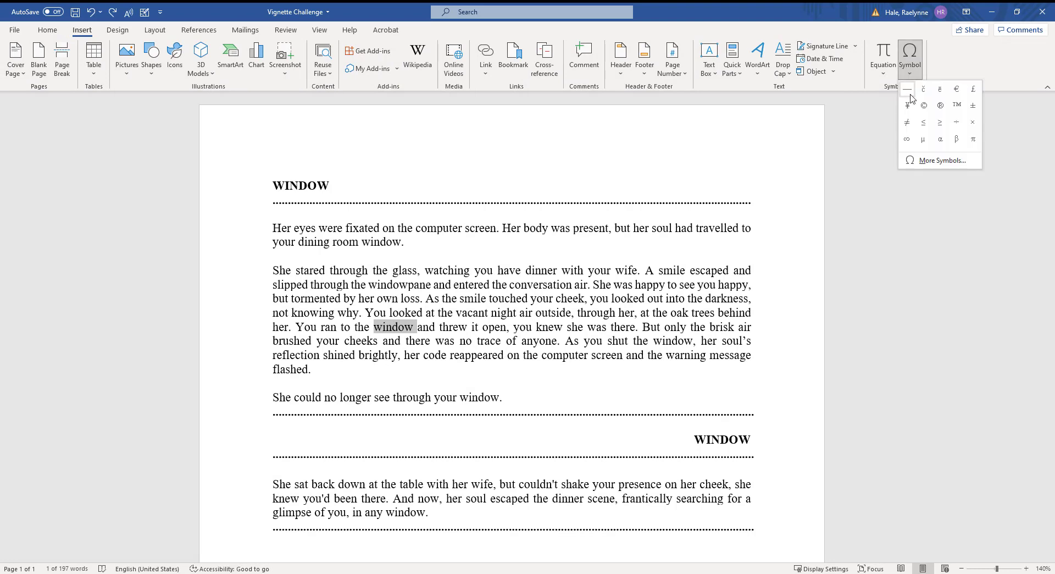
pyautogui.click(940, 161)
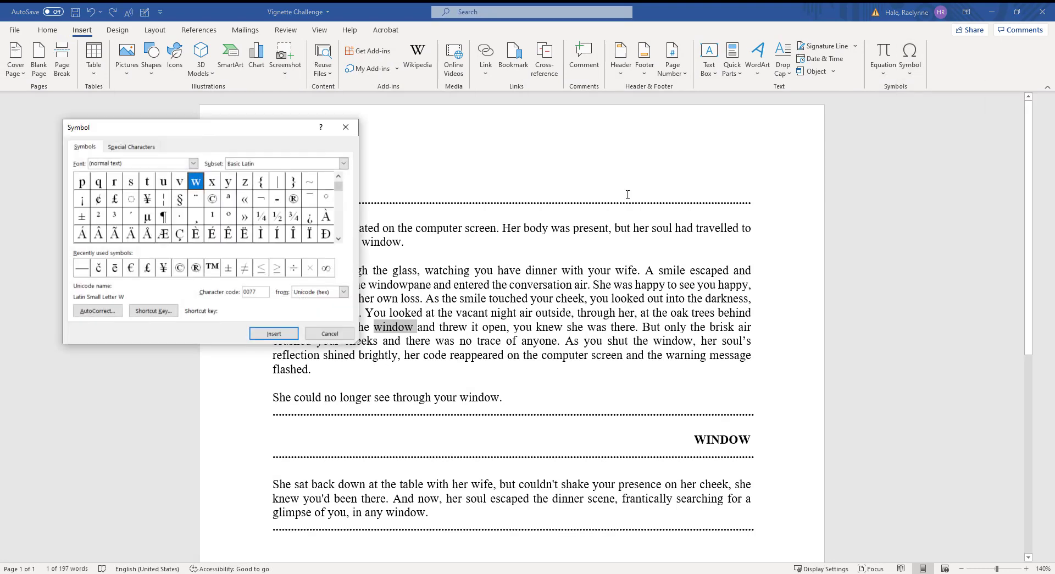
pyautogui.click(339, 239)
pyautogui.click(291, 164)
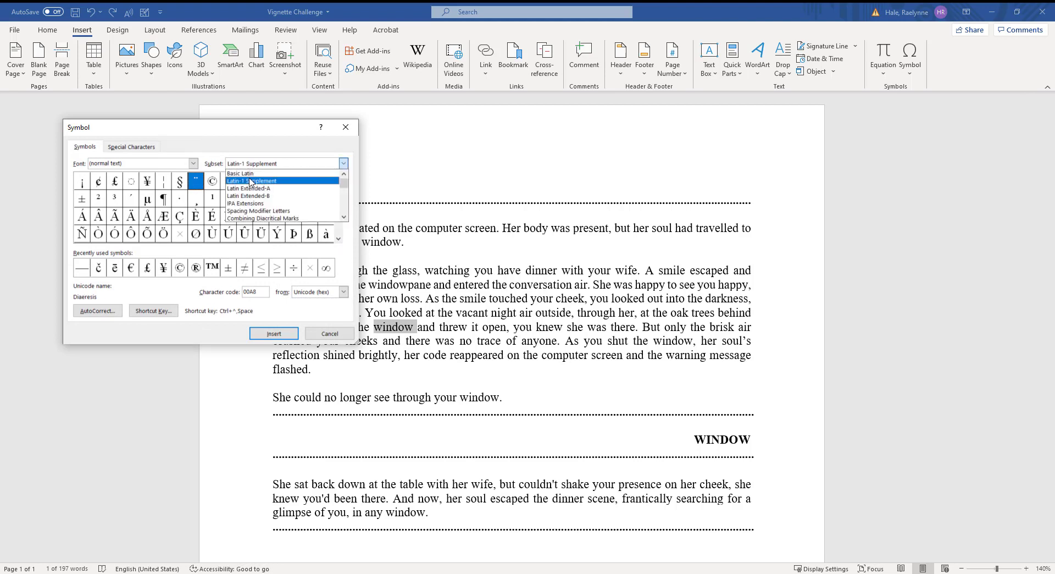
pyautogui.click(264, 181)
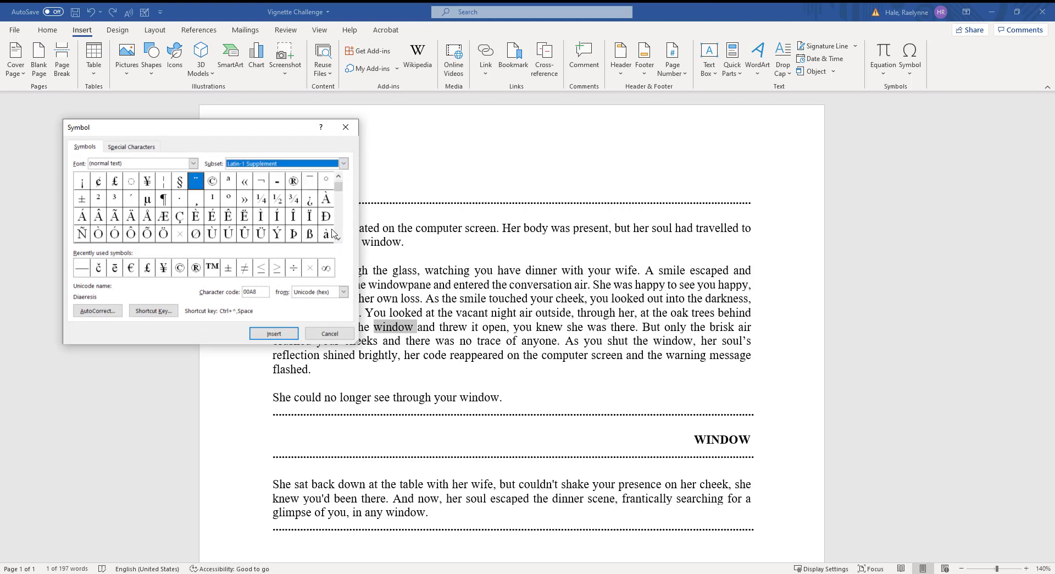
pyautogui.click(338, 240)
# Step: Browse È, é and the Special Characters list, then cancel without inserting anything
pyautogui.click(338, 240)
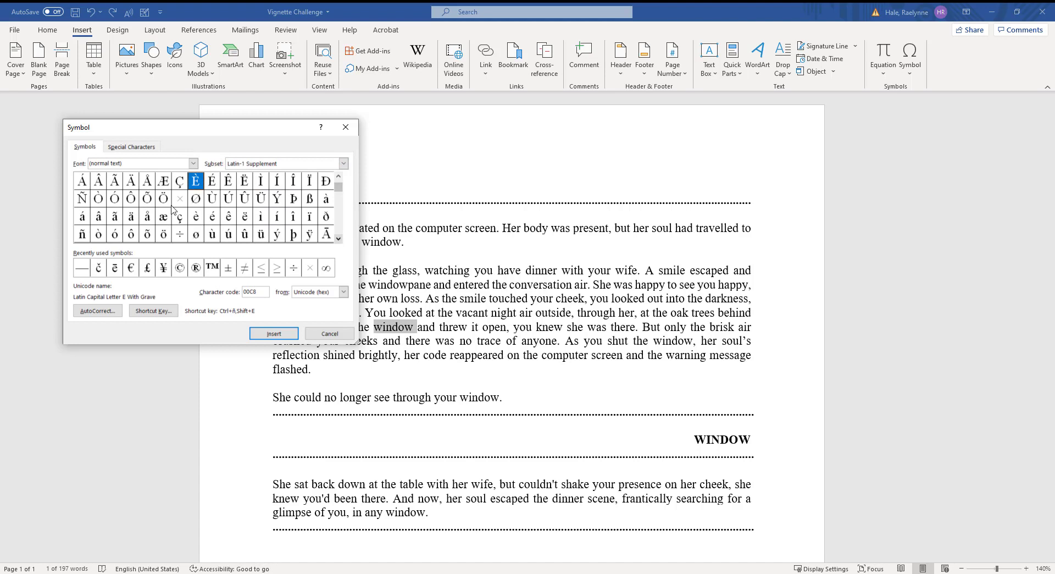
pyautogui.click(212, 217)
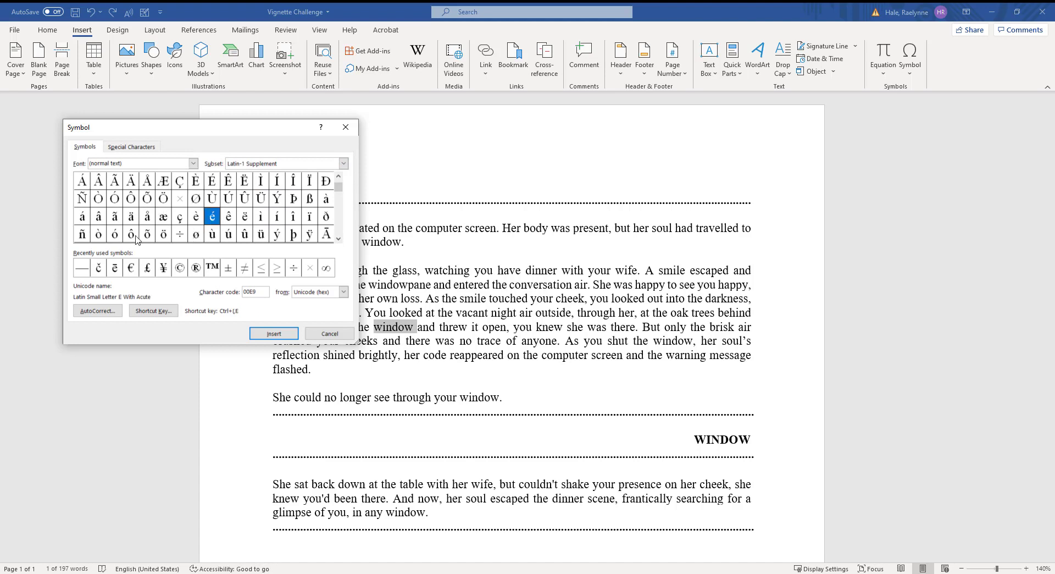
pyautogui.click(131, 147)
pyautogui.click(92, 145)
pyautogui.click(336, 334)
pyautogui.click(412, 316)
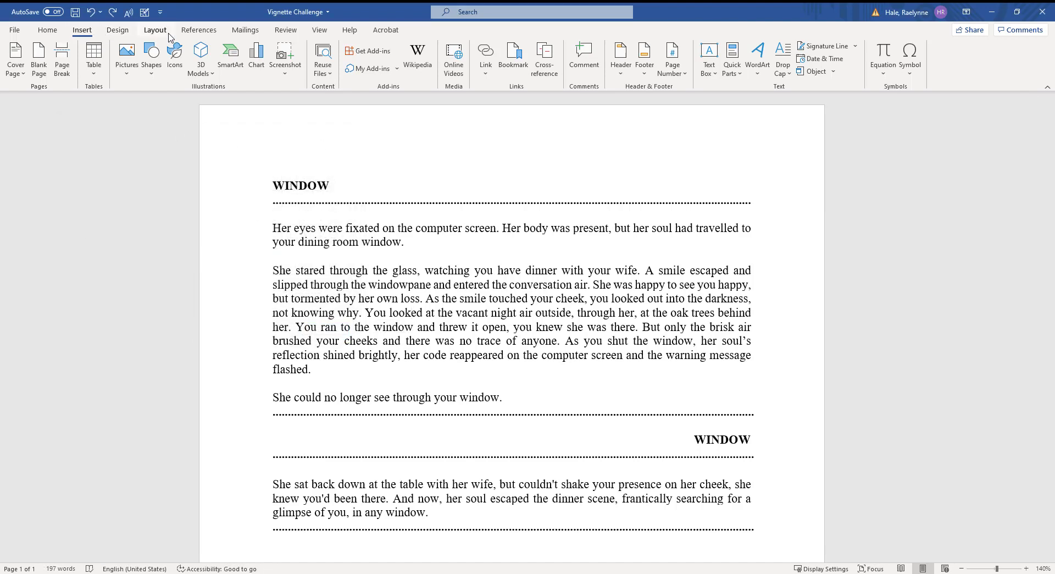
pyautogui.click(192, 34)
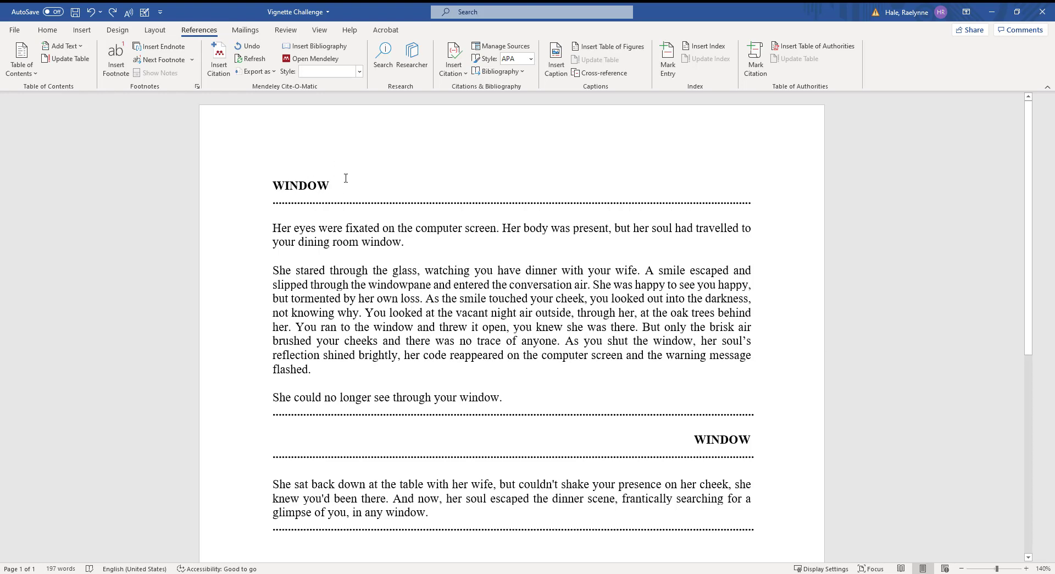
pyautogui.click(110, 70)
pyautogui.scroll(4, 333, 135)
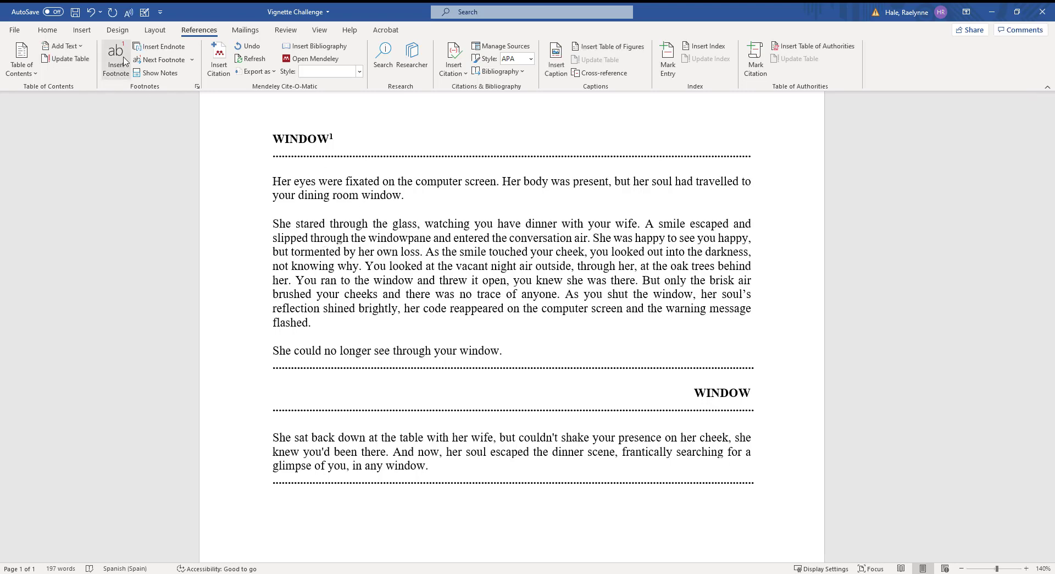
pyautogui.scroll(-4, 385, 214)
pyautogui.scroll(3, 385, 214)
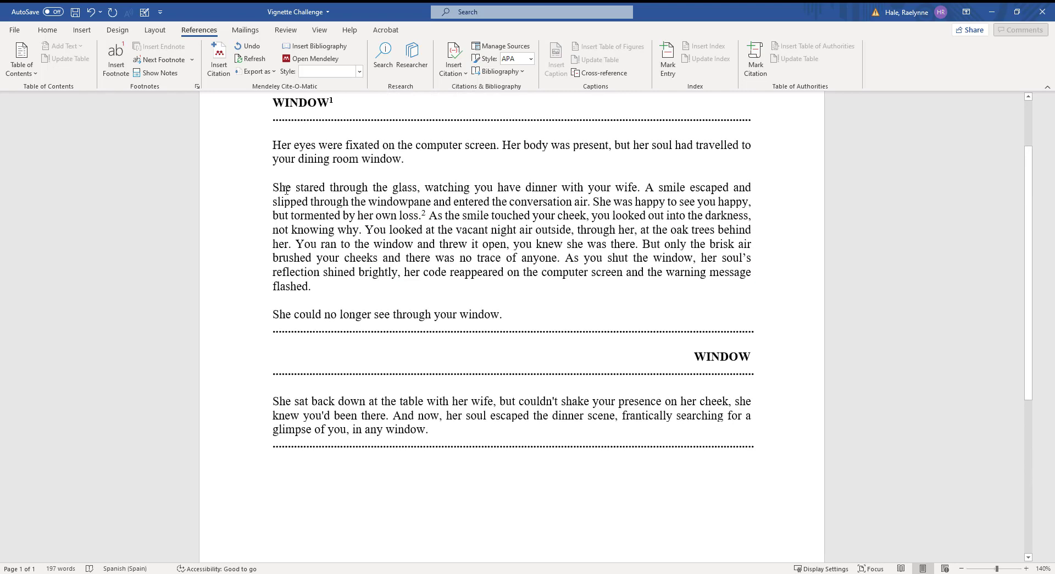
pyautogui.click(406, 159)
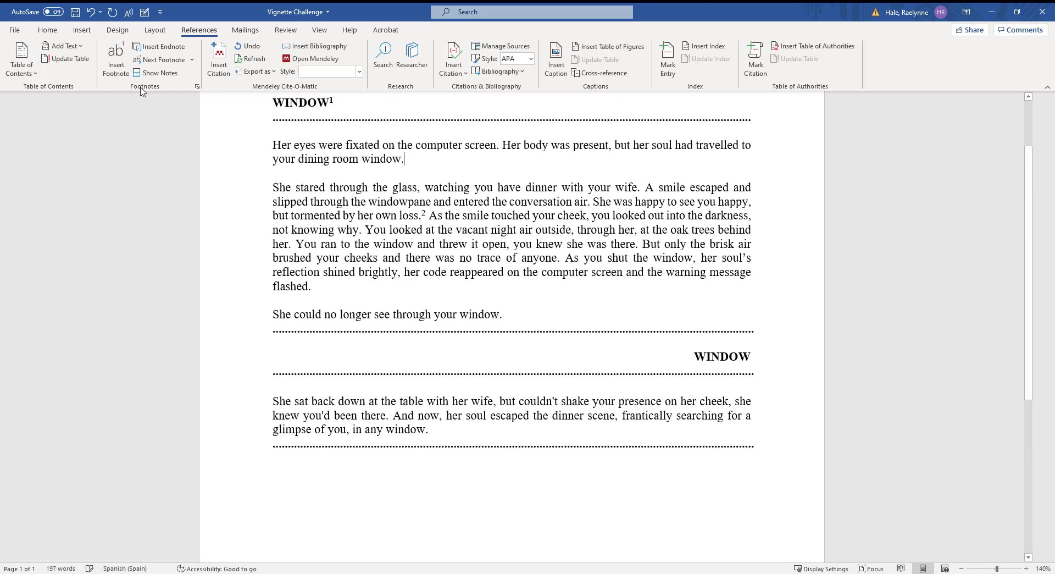
pyautogui.click(116, 58)
pyautogui.scroll(3, 430, 216)
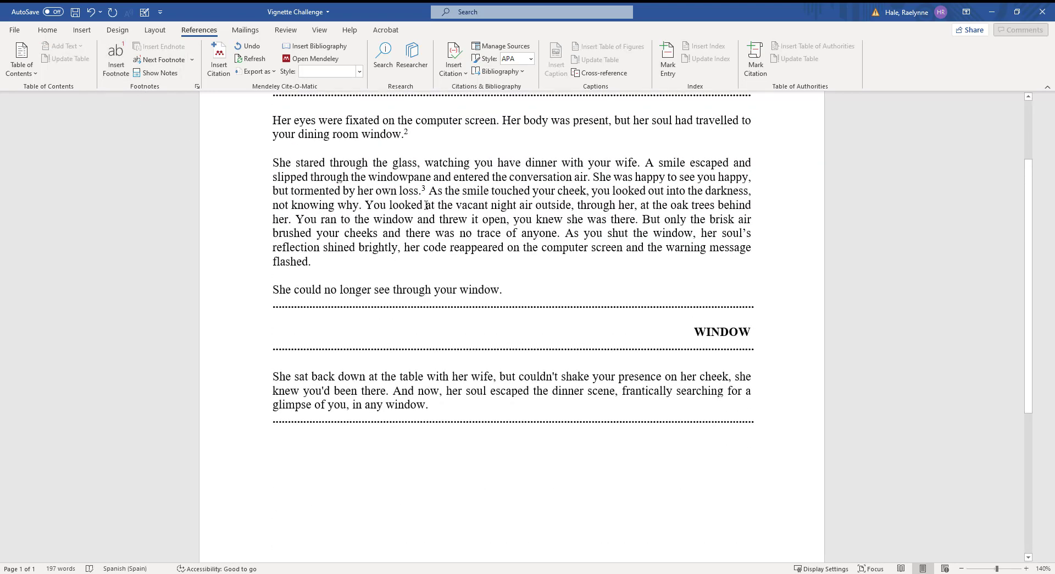
pyautogui.scroll(2, 431, 216)
pyautogui.scroll(-5, 358, 207)
pyautogui.scroll(-2, 359, 208)
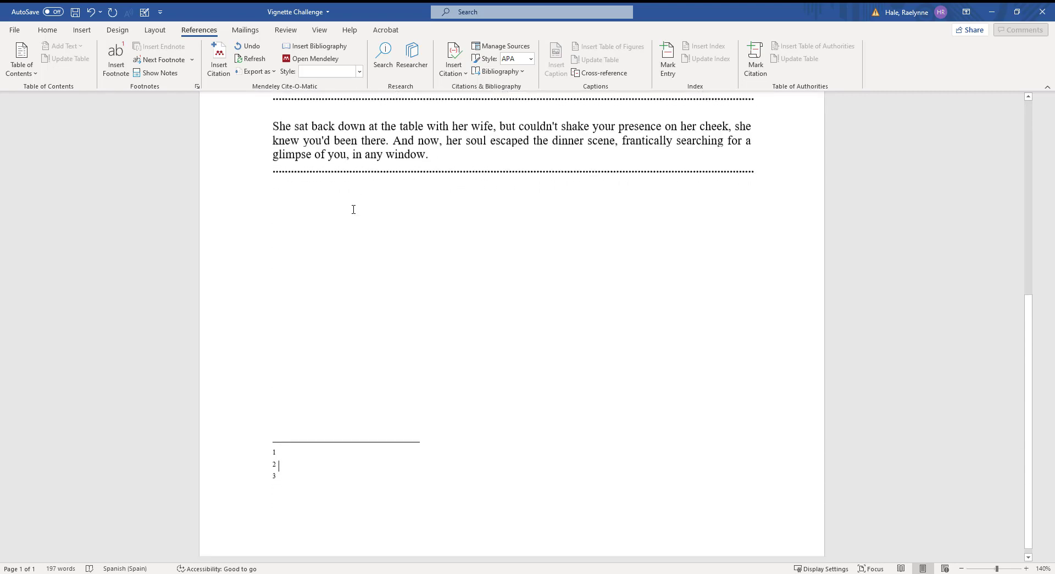
pyautogui.click(325, 460)
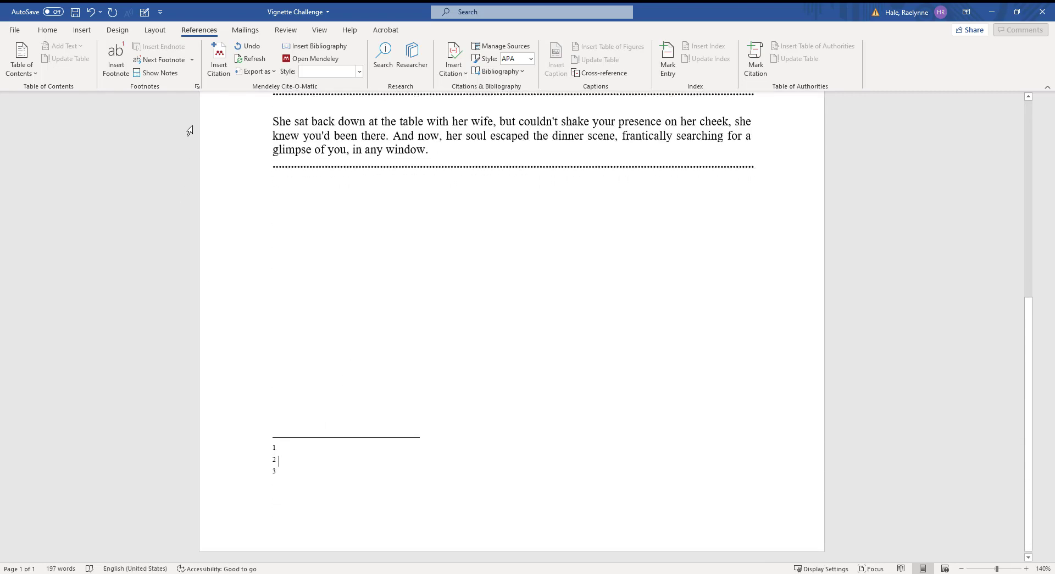
pyautogui.scroll(-1, 446, 257)
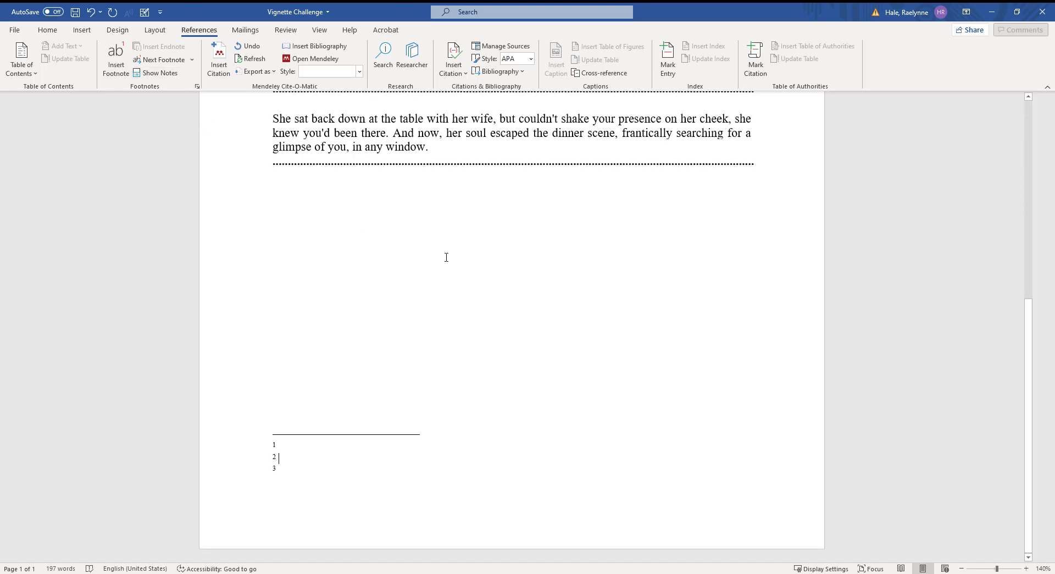
pyautogui.scroll(6, 446, 257)
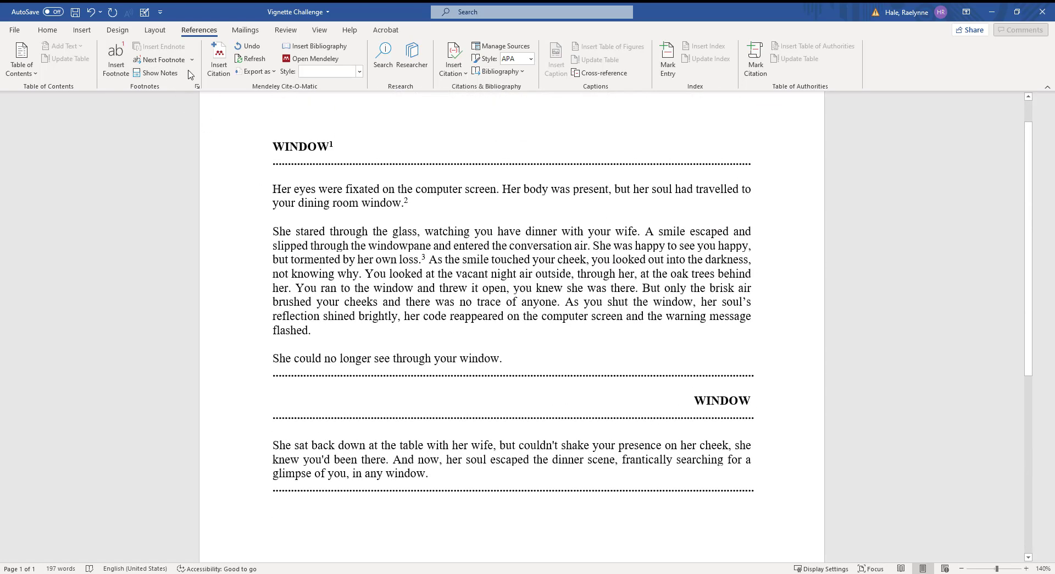
pyautogui.click(93, 13)
pyautogui.click(92, 14)
pyautogui.click(92, 14)
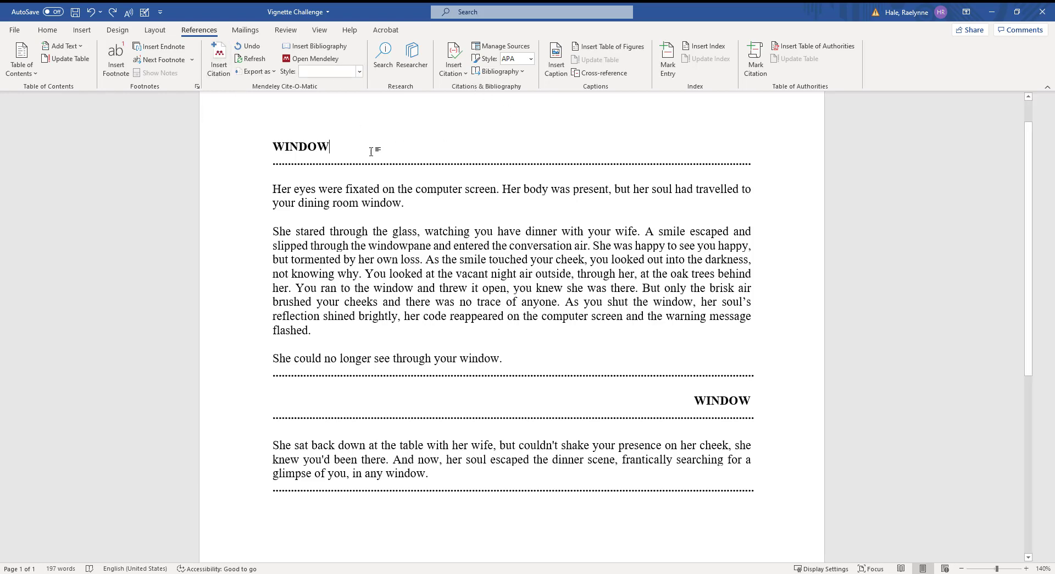
# Step: Run Check Document and accept both grammar fixes: drop the comma after 'happy', change 'open,' to 'open;'
pyautogui.click(284, 31)
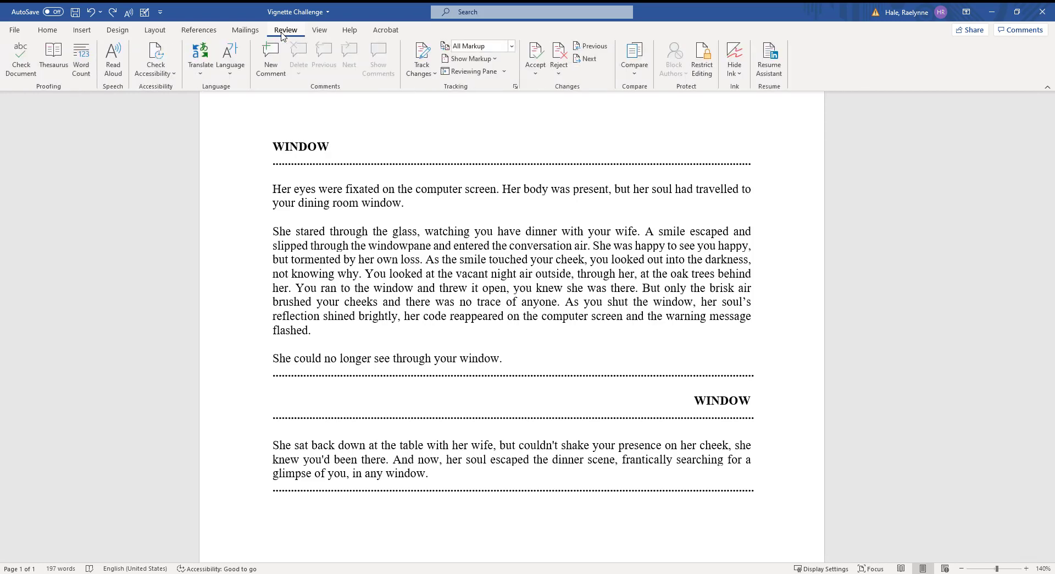
pyautogui.click(21, 69)
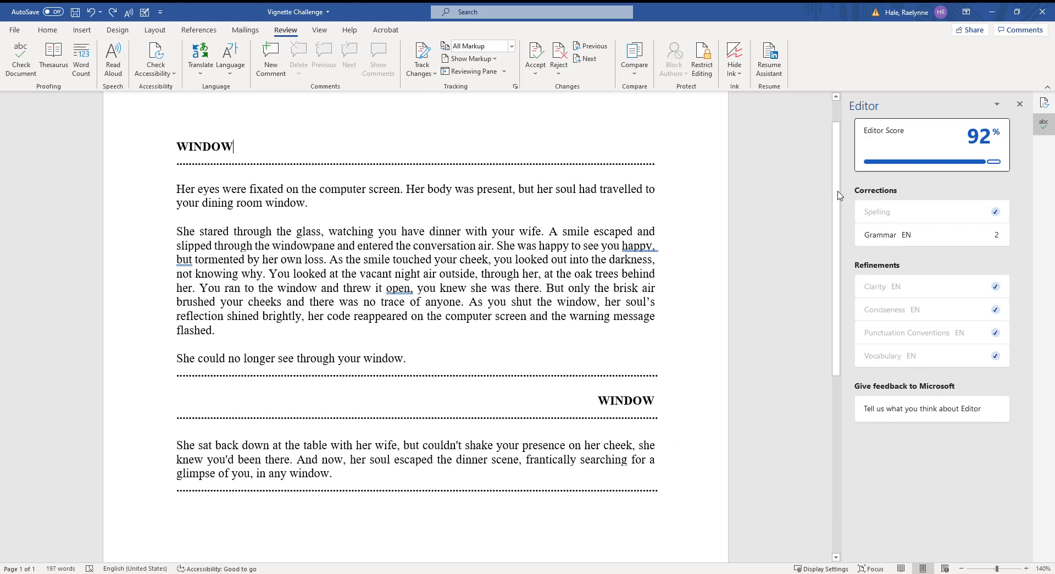
pyautogui.click(949, 240)
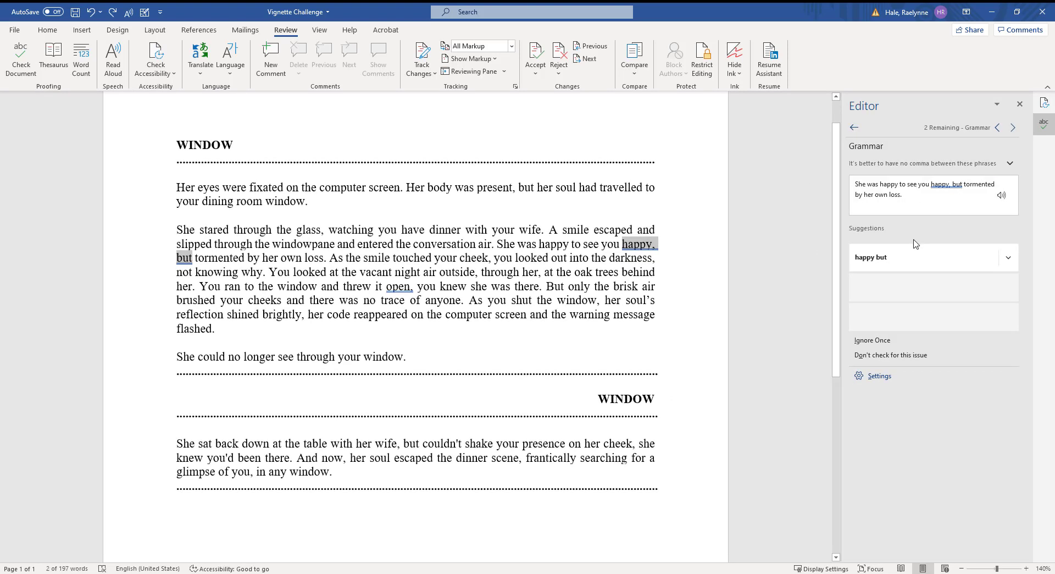
pyautogui.click(902, 258)
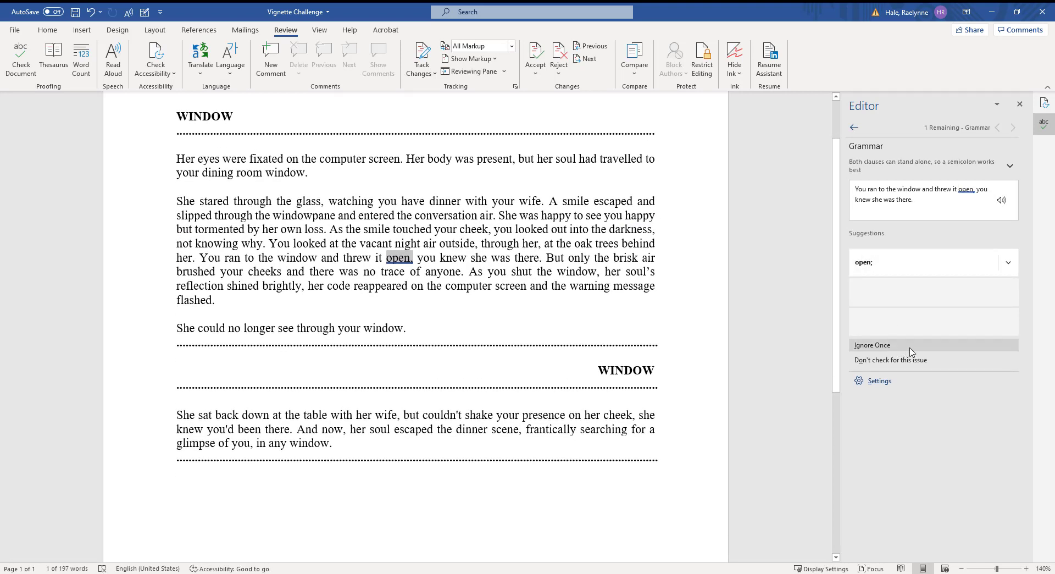
pyautogui.click(879, 262)
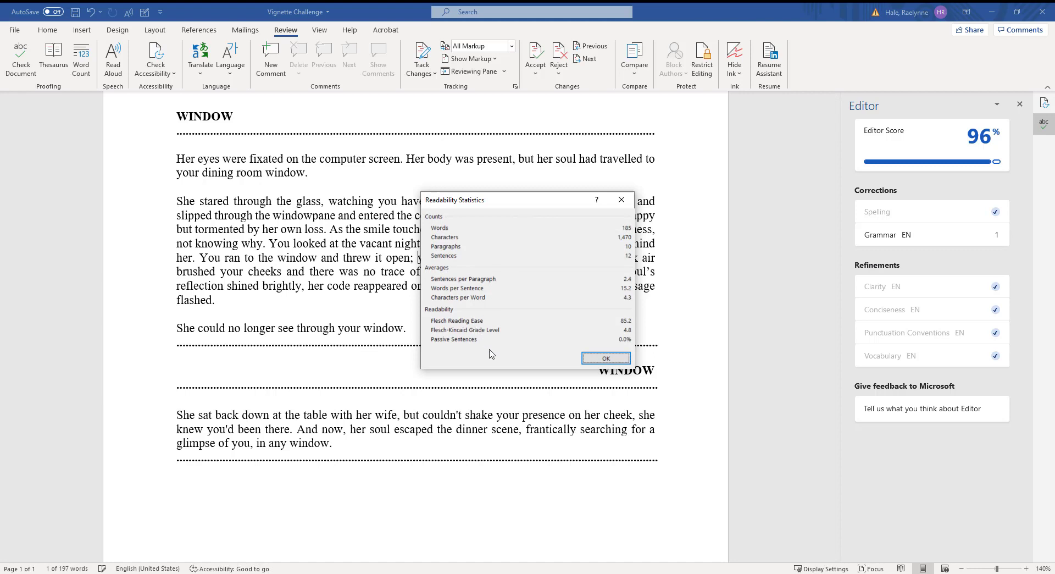
# Step: Close Readability Statistics and the completion message, then look up 'you' in the Thesaurus
pyautogui.click(605, 358)
pyautogui.click(539, 325)
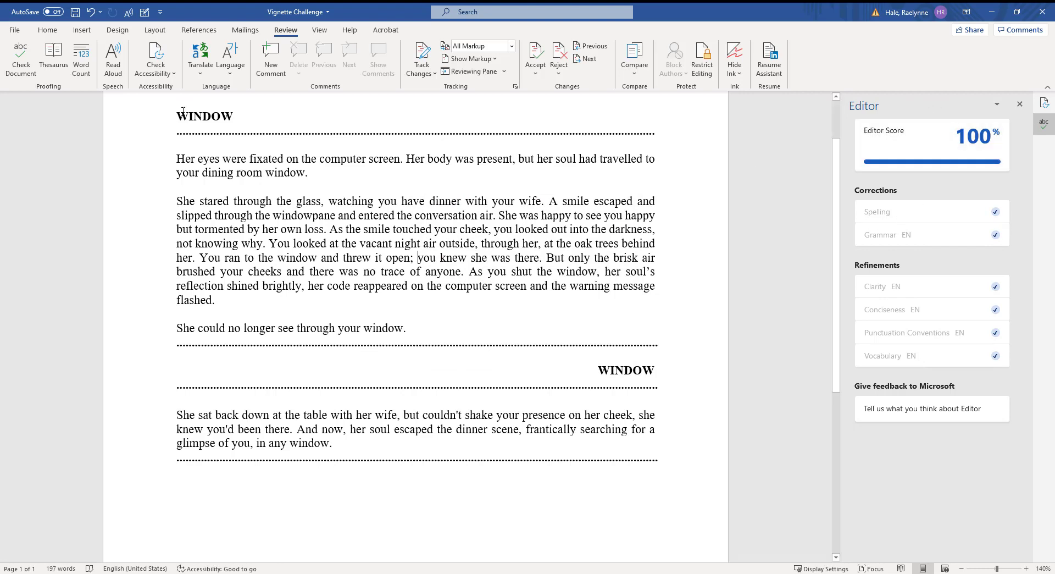
pyautogui.click(54, 57)
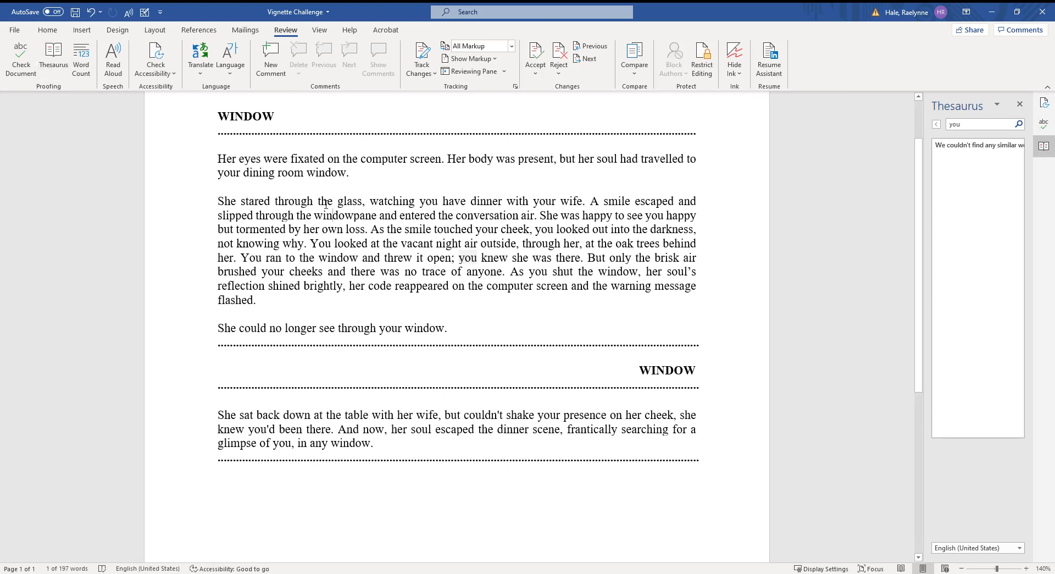
# Step: Look up synonyms for the WINDOW heading in the Thesaurus and widen the pane
pyautogui.click(201, 117)
pyautogui.click(54, 58)
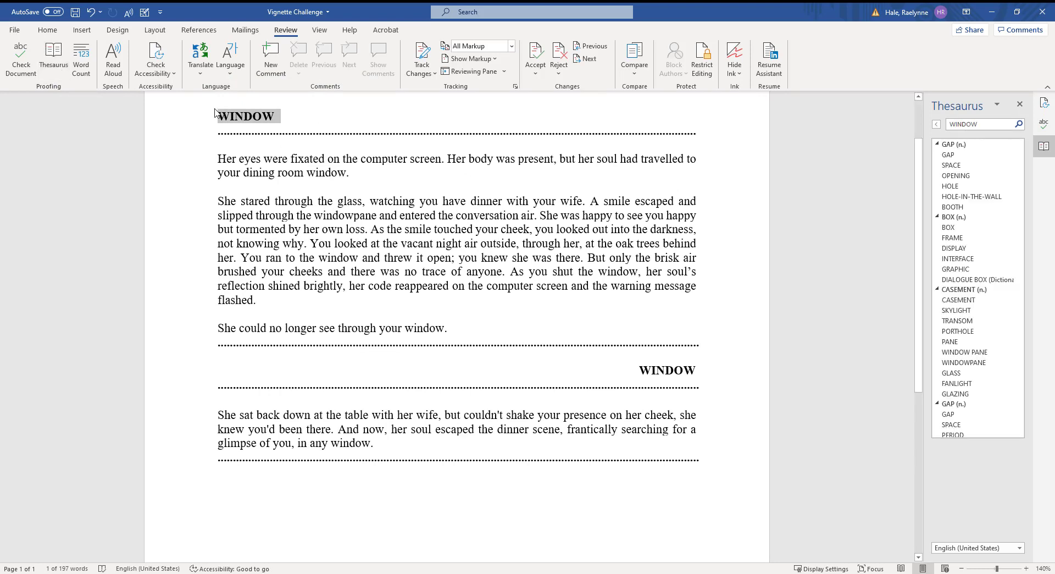
pyautogui.scroll(-3, 978, 259)
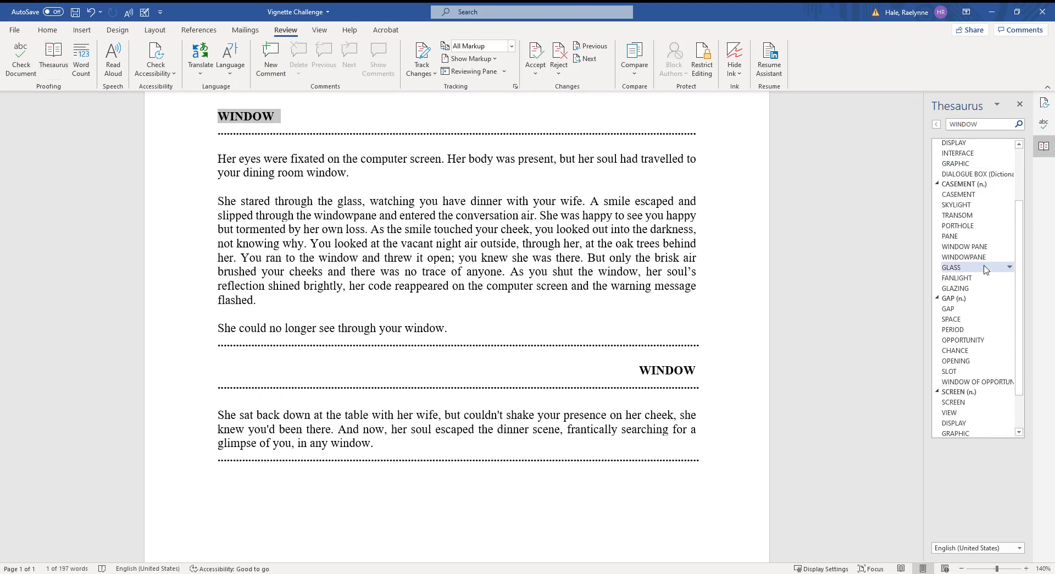
pyautogui.scroll(3, 985, 268)
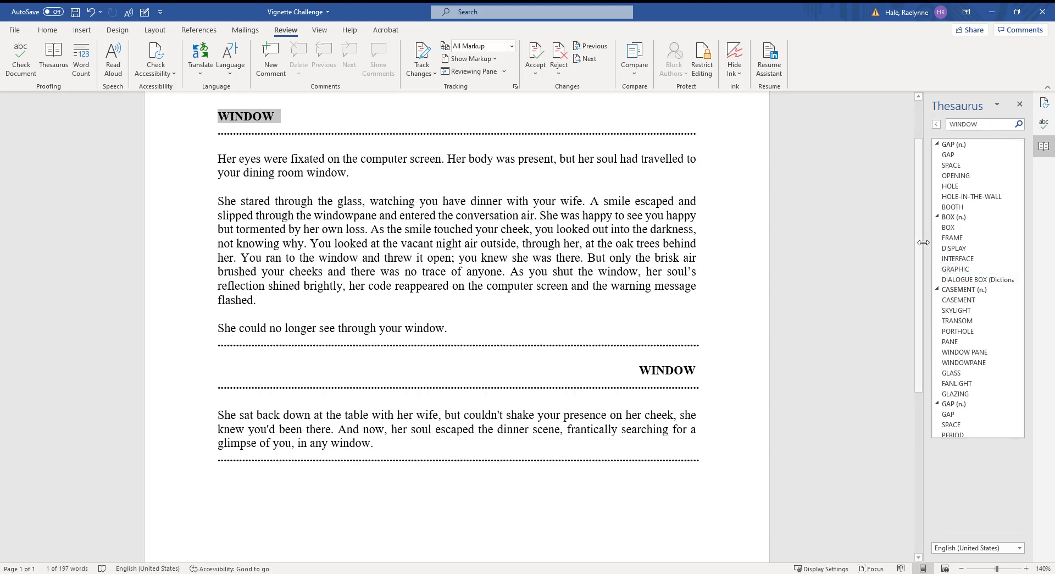
pyautogui.moveTo(923, 242); pyautogui.dragTo(842, 243)
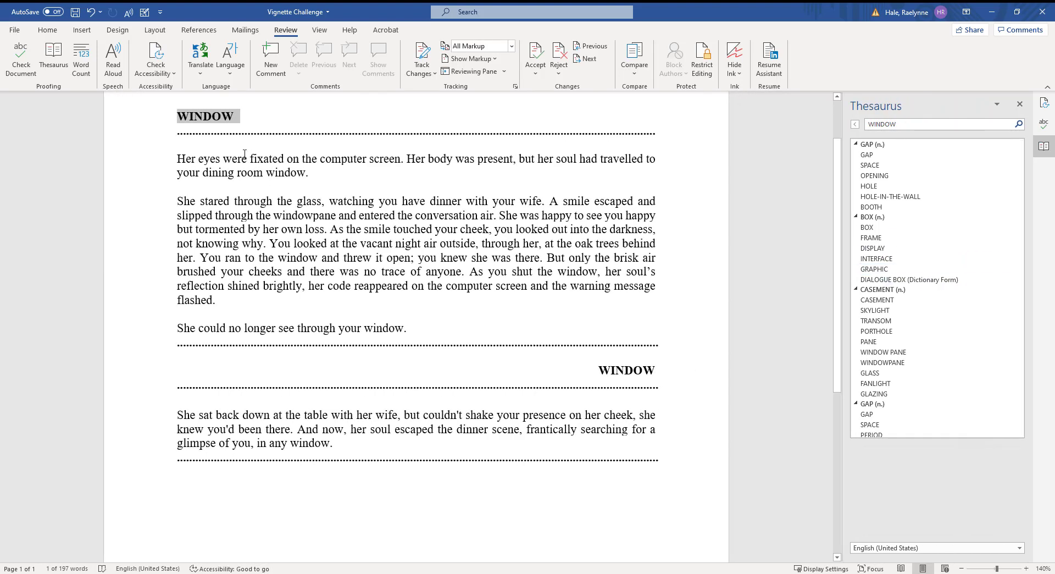
# Step: Check the word count for the WINDOW heading, close it, and clear the selection
pyautogui.click(81, 60)
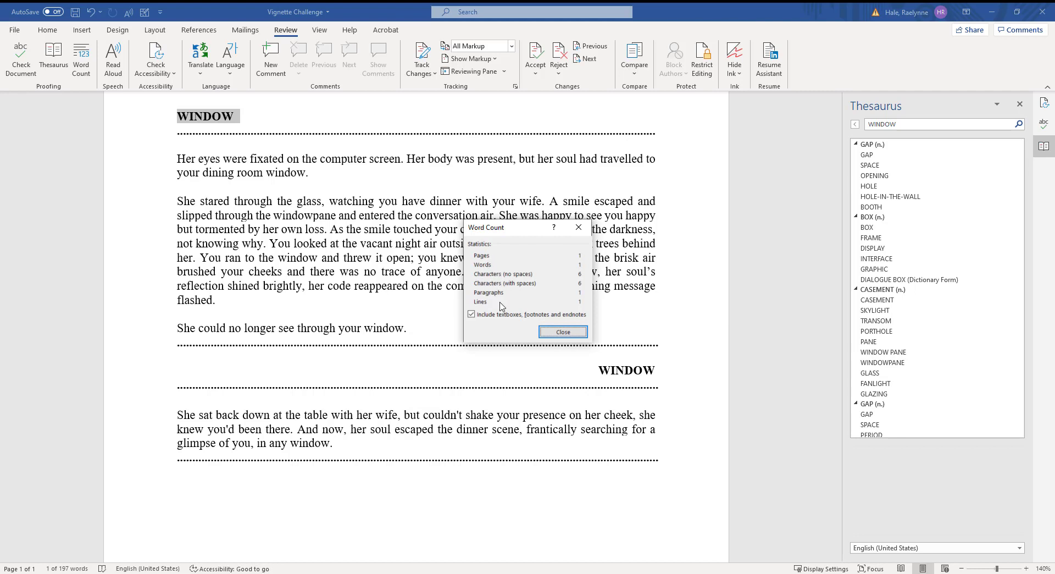
pyautogui.click(578, 227)
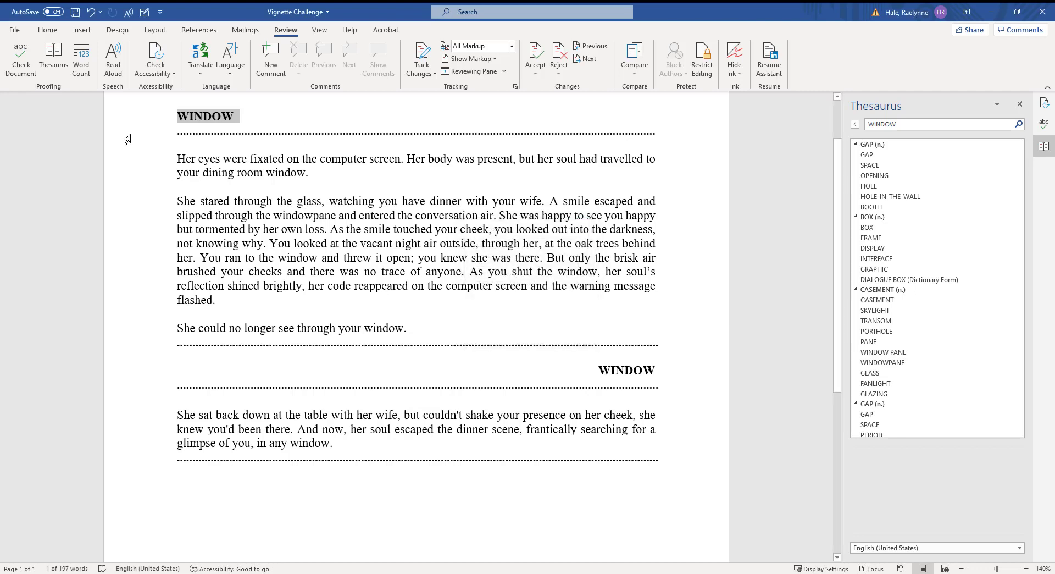
pyautogui.click(185, 116)
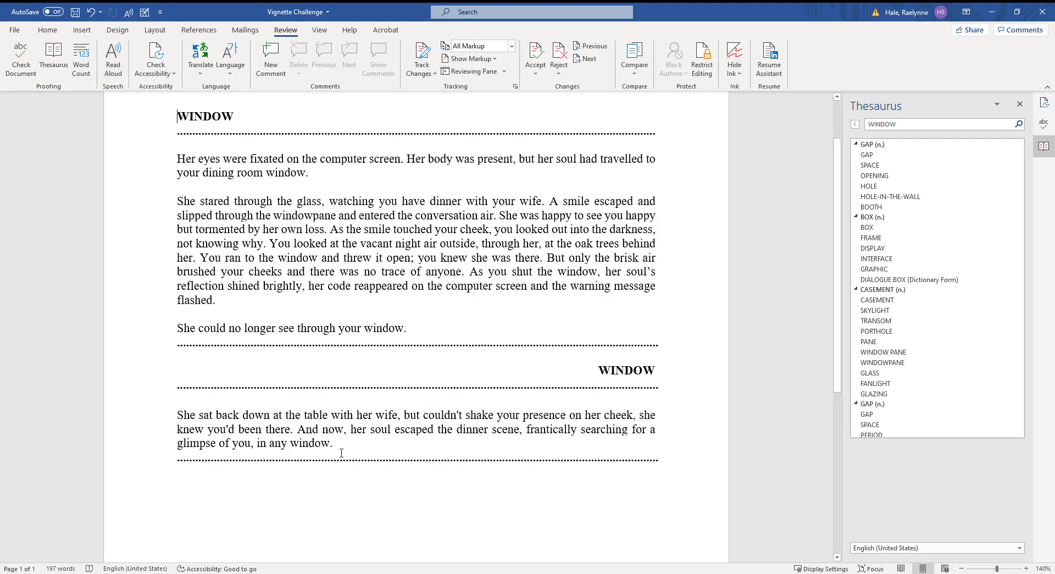
pyautogui.moveTo(349, 452); pyautogui.dragTo(160, 400)
pyautogui.click(203, 415)
# Step: Start Read Aloud, switch the voice to Microsoft Zira and make the reading slightly faster
pyautogui.click(113, 60)
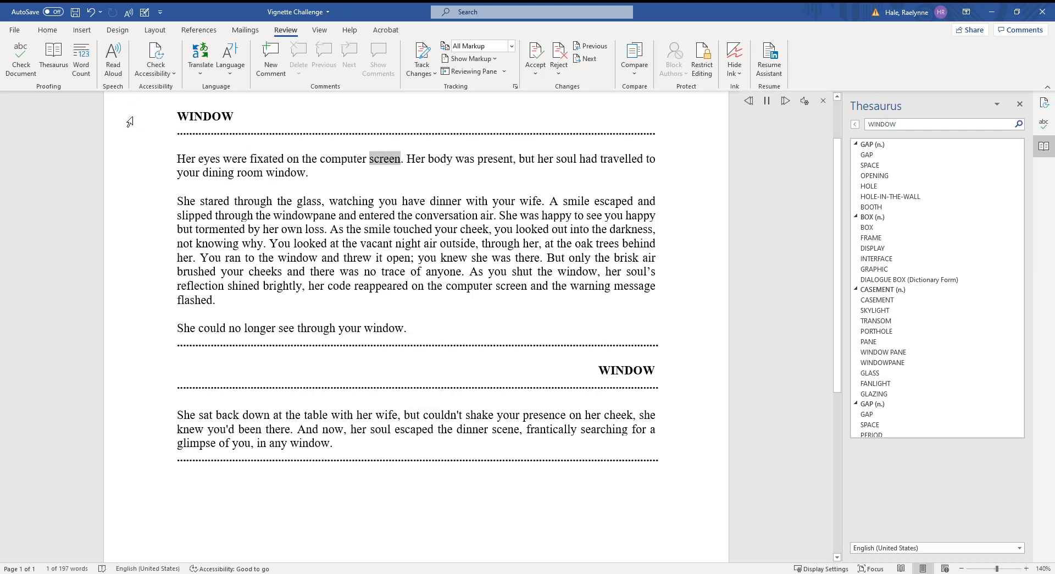
pyautogui.click(767, 101)
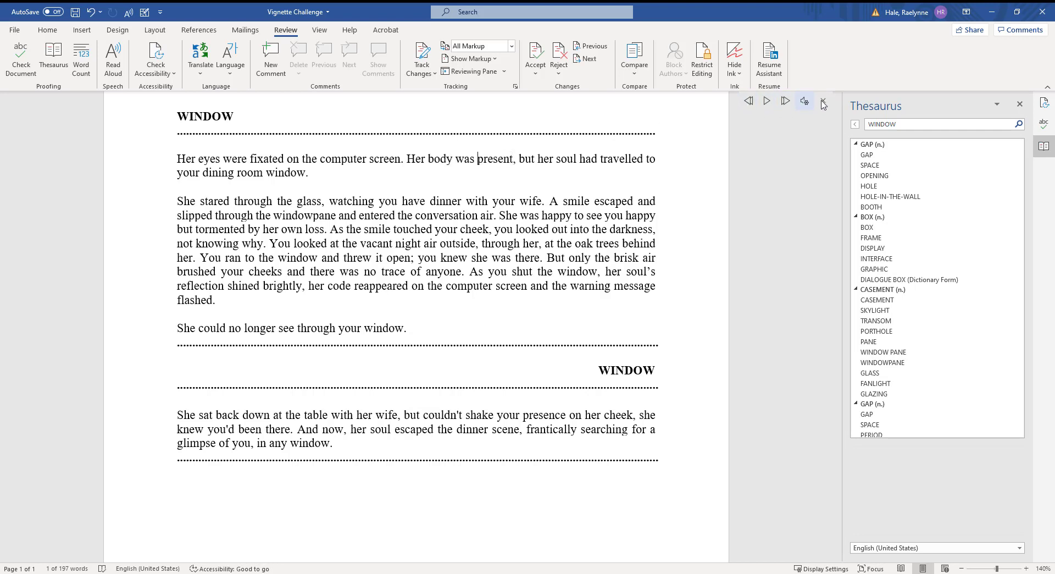
pyautogui.click(804, 101)
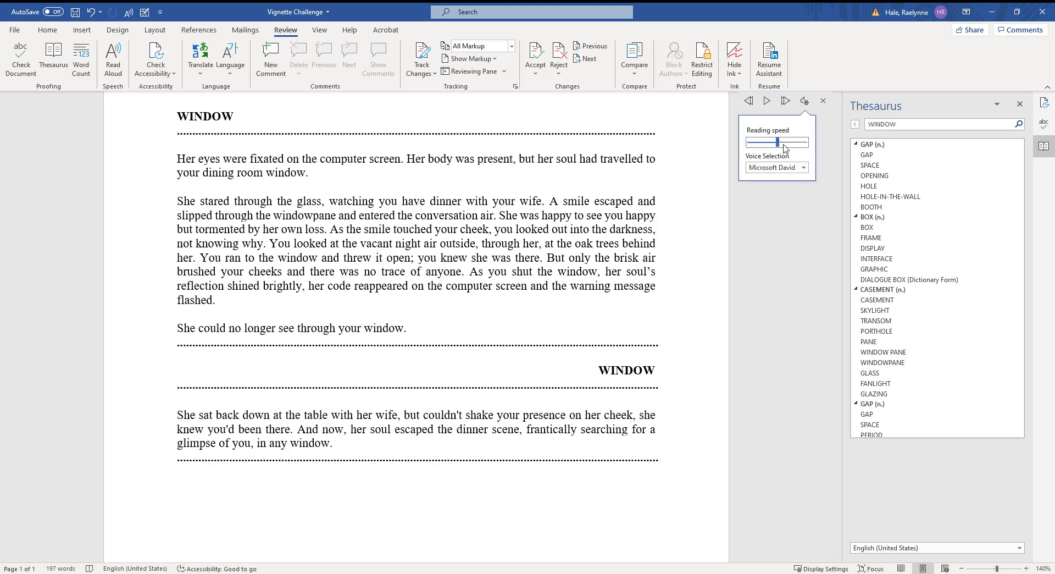
pyautogui.click(786, 167)
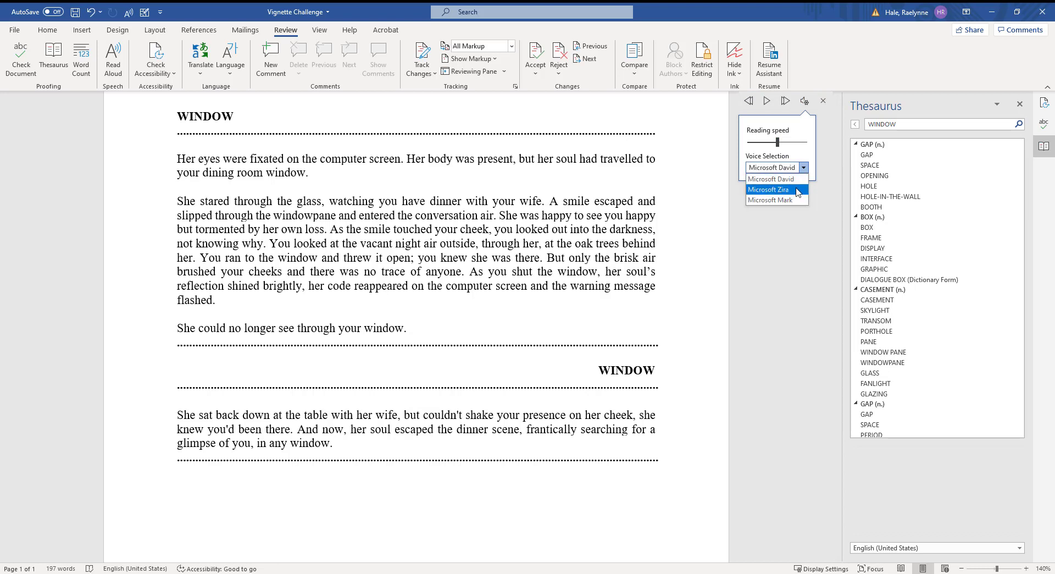
pyautogui.click(793, 189)
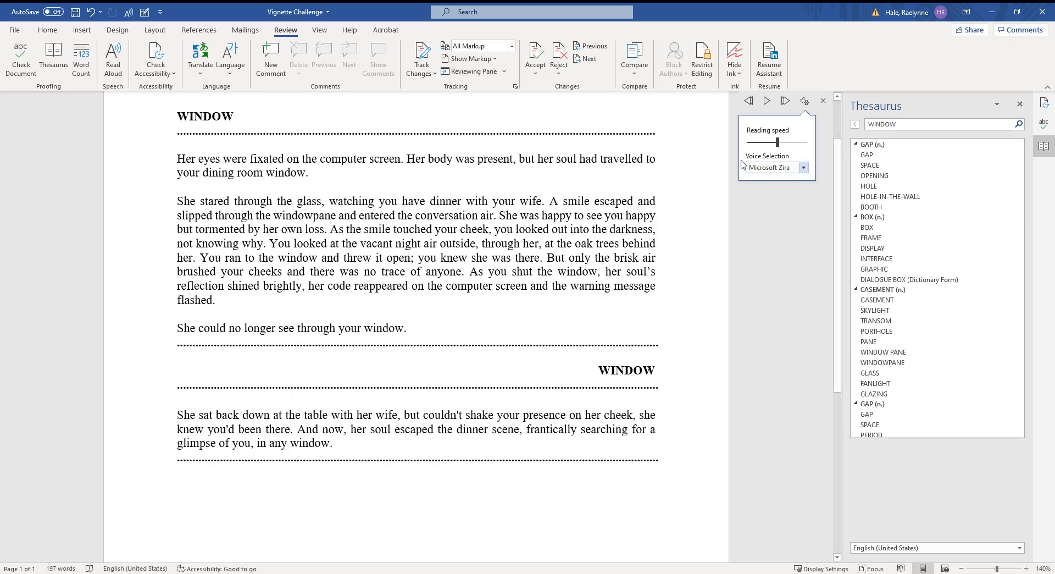
pyautogui.moveTo(777, 141); pyautogui.dragTo(789, 147)
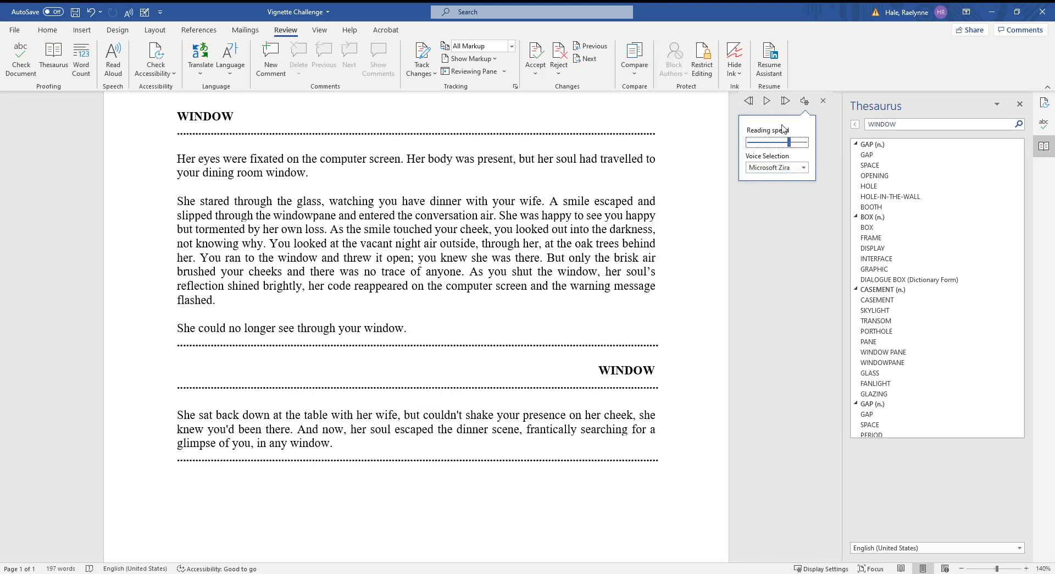
pyautogui.click(767, 100)
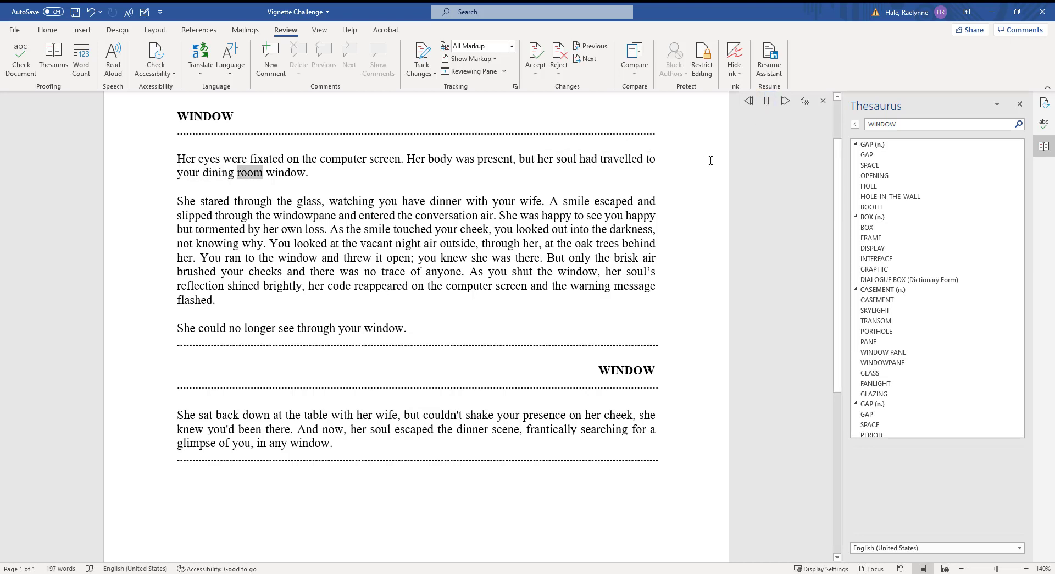
pyautogui.click(768, 104)
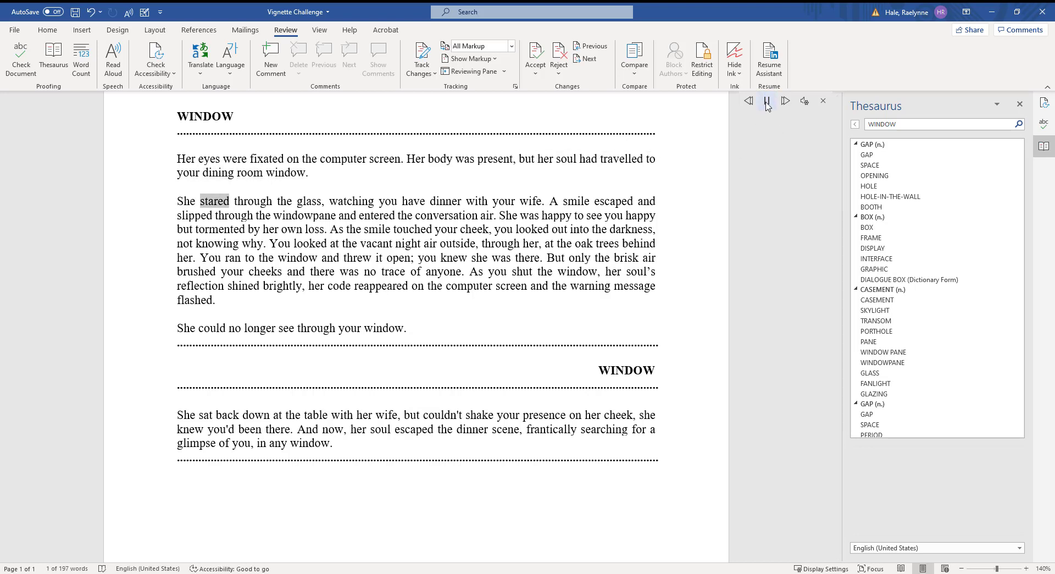
# Step: Slow the reading speed slightly, keep Zira, resume and skip ahead, then stop reading
pyautogui.click(803, 100)
pyautogui.moveTo(787, 142); pyautogui.dragTo(775, 142)
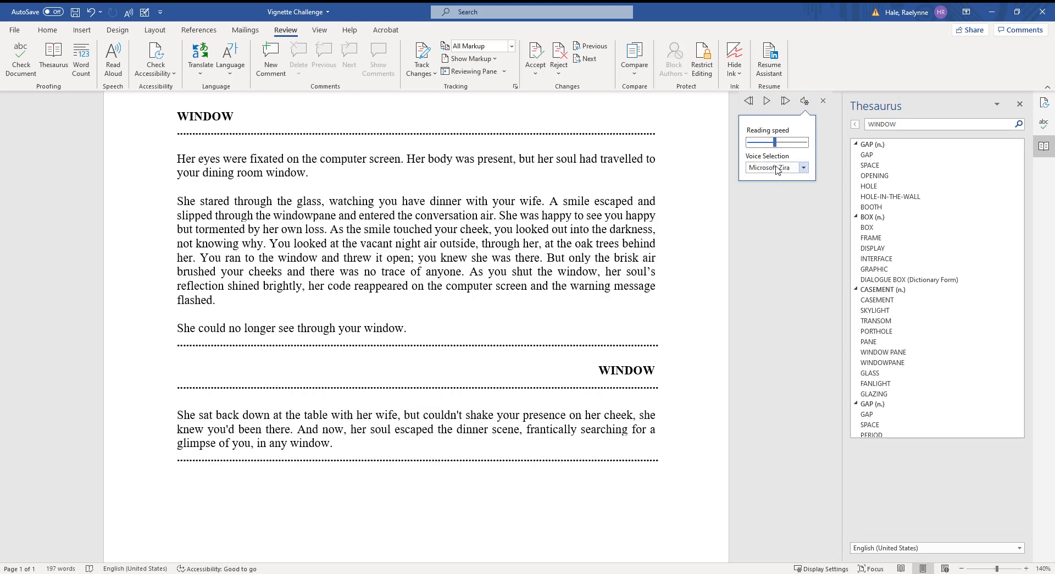
pyautogui.click(781, 168)
pyautogui.click(786, 177)
pyautogui.click(785, 102)
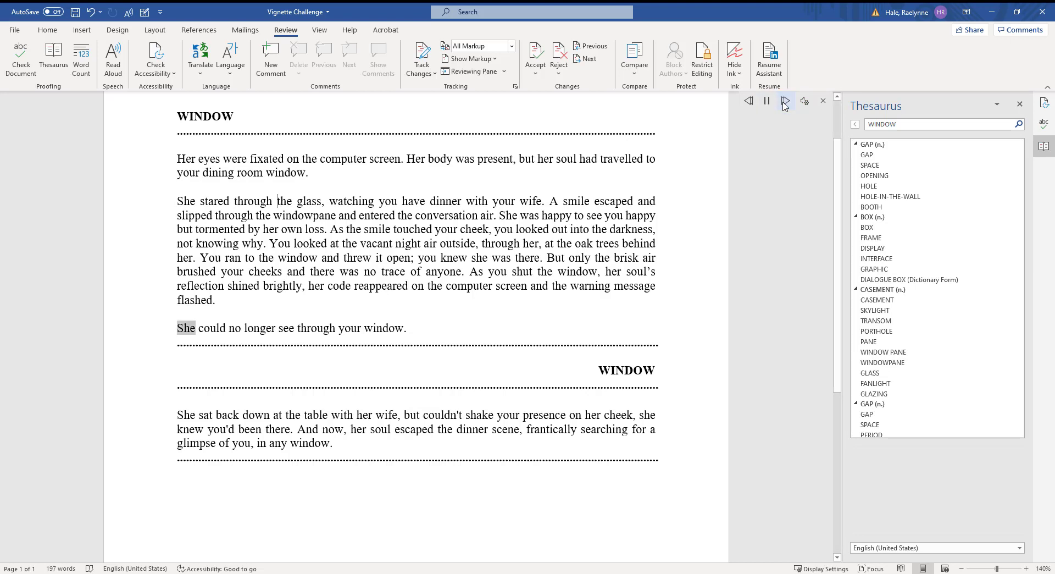
pyautogui.click(785, 101)
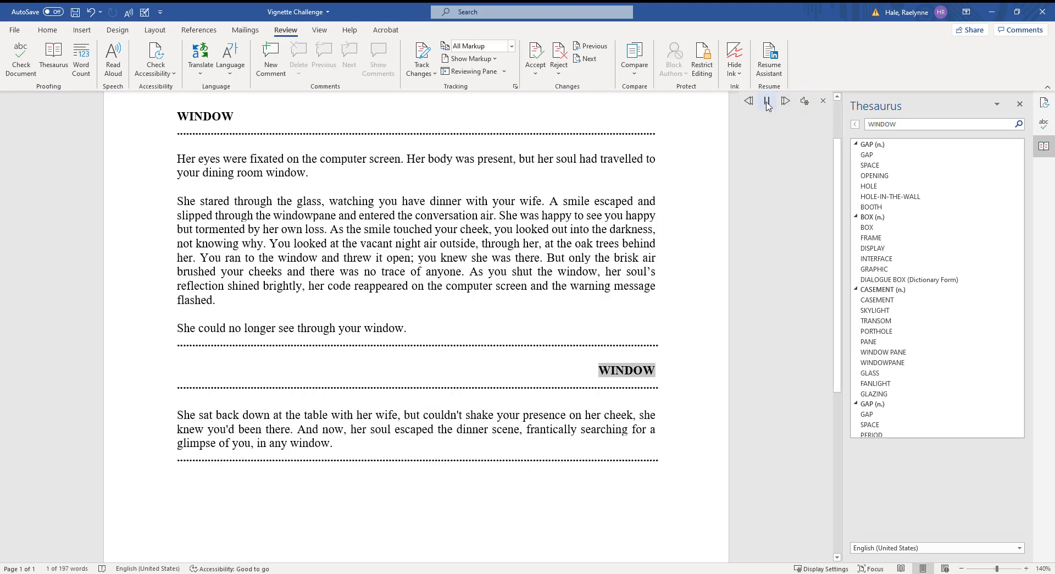
pyautogui.click(767, 103)
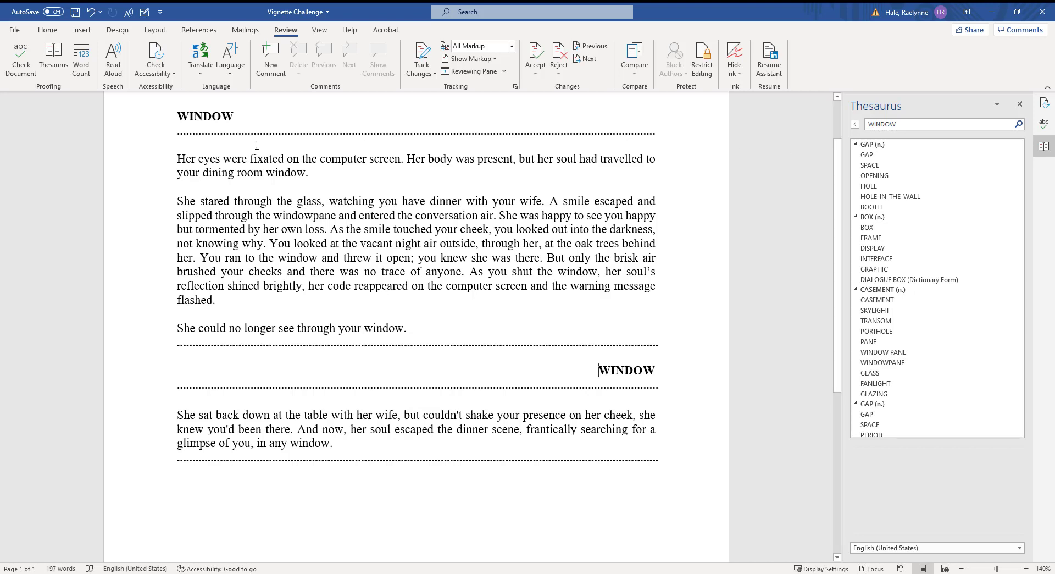
pyautogui.scroll(2, 472, 139)
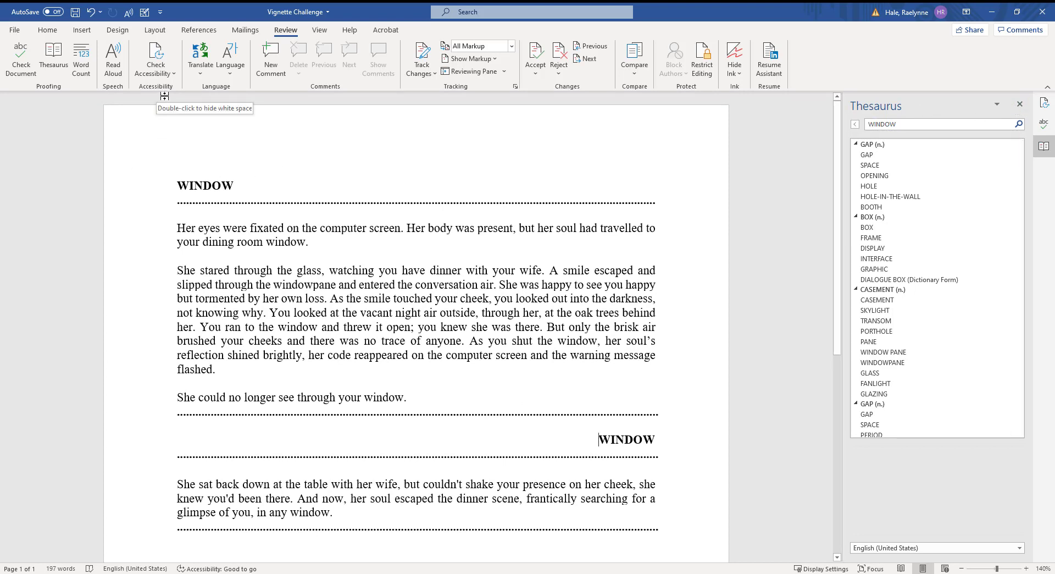
# Step: Run Check Accessibility, then close the Accessibility, Thesaurus and Editor panes
pyautogui.click(156, 53)
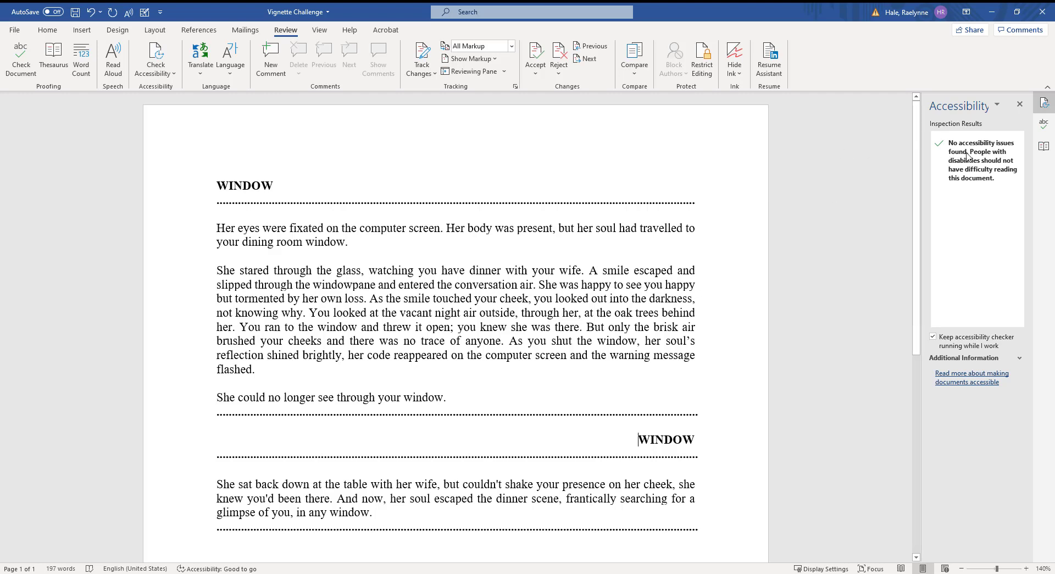
pyautogui.click(1020, 105)
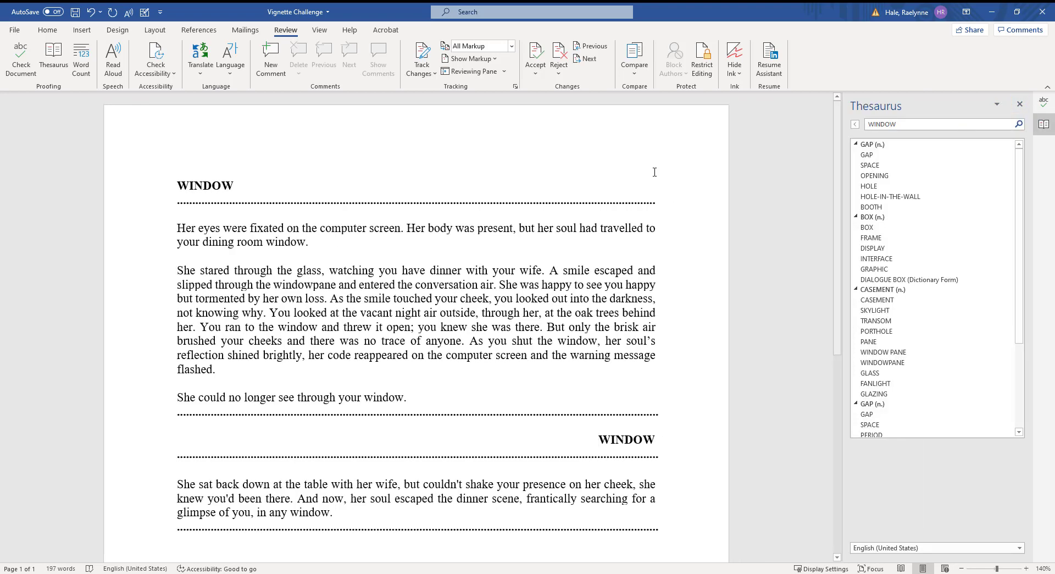
pyautogui.click(1019, 104)
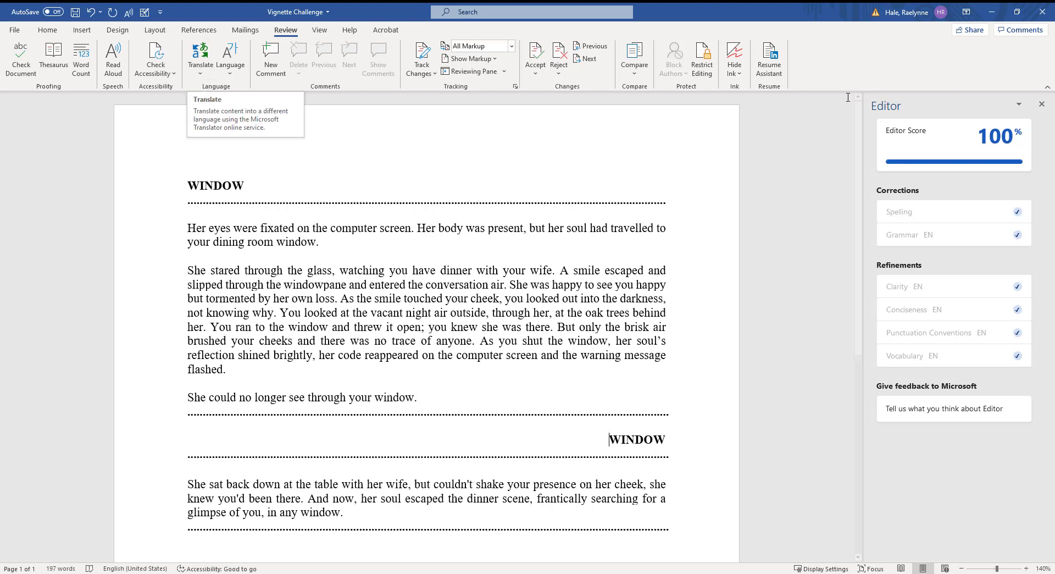
pyautogui.click(1041, 104)
# Step: Translate the first paragraph's second sentence to Spanish and insert it in place
pyautogui.click(212, 74)
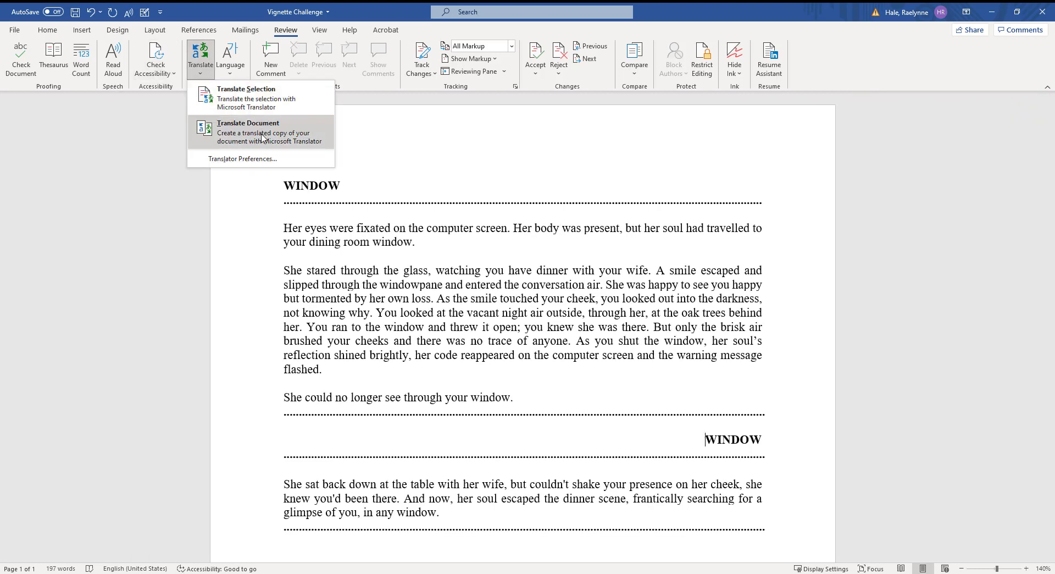
pyautogui.click(422, 240)
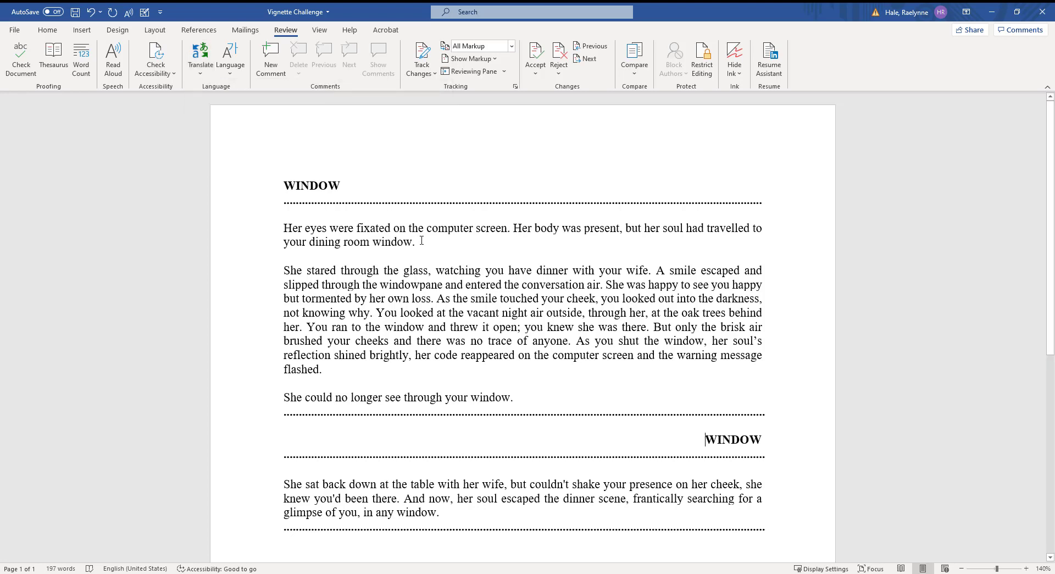
pyautogui.moveTo(421, 240); pyautogui.dragTo(513, 227)
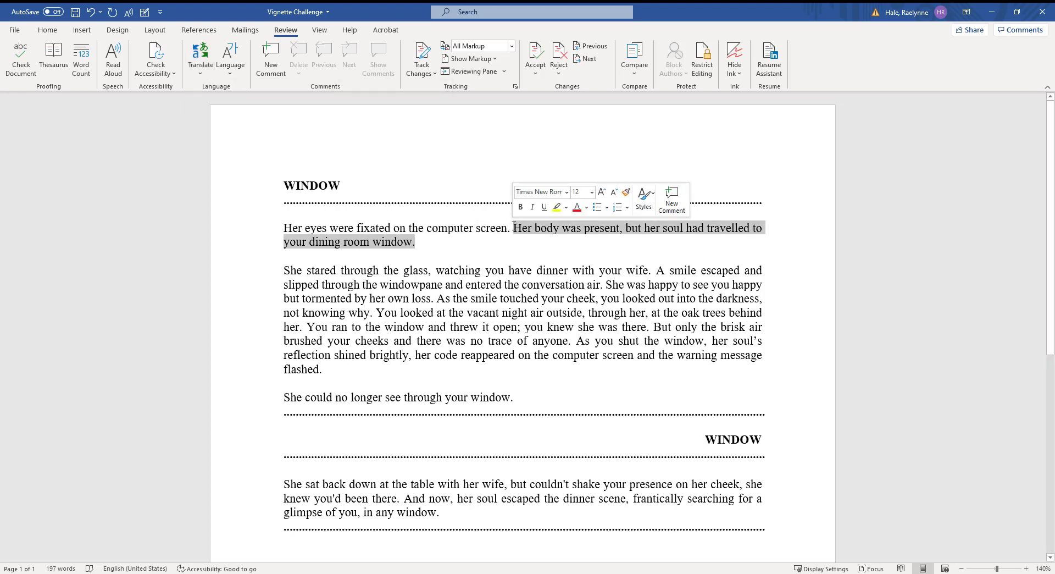
pyautogui.click(201, 60)
pyautogui.click(246, 105)
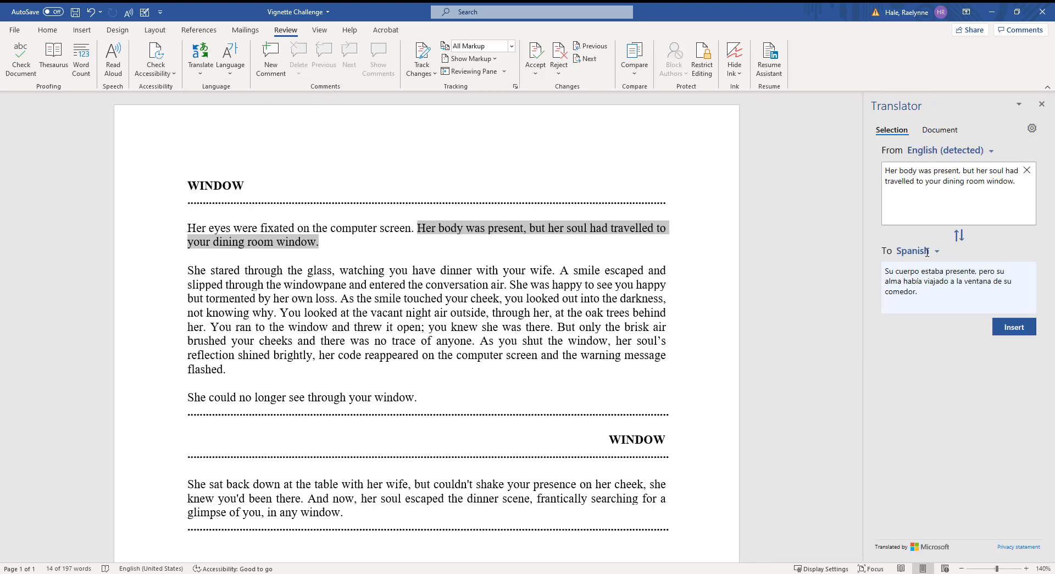
pyautogui.click(937, 251)
pyautogui.click(1024, 244)
pyautogui.moveTo(981, 270)
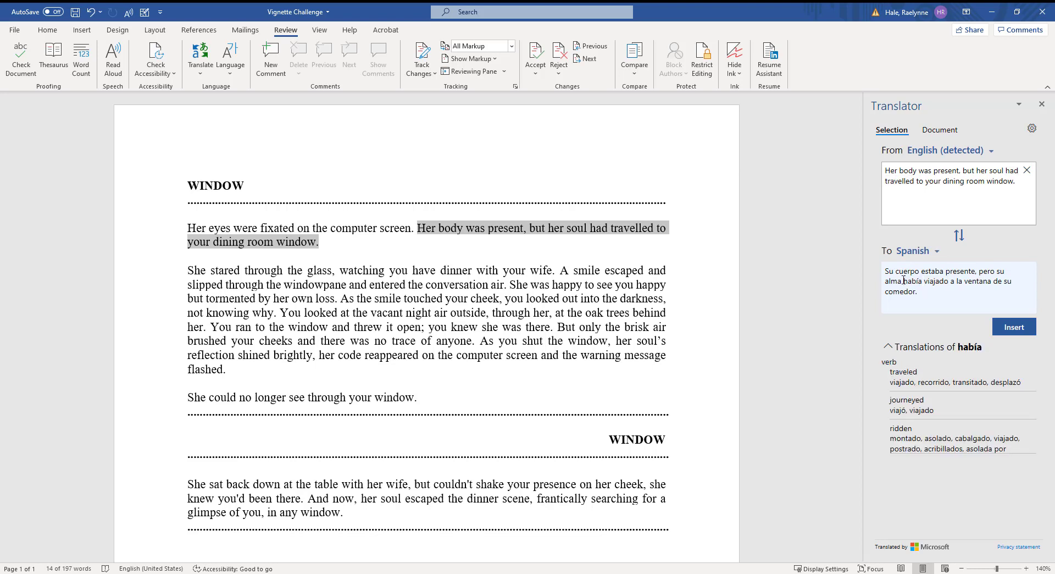
pyautogui.click(1015, 327)
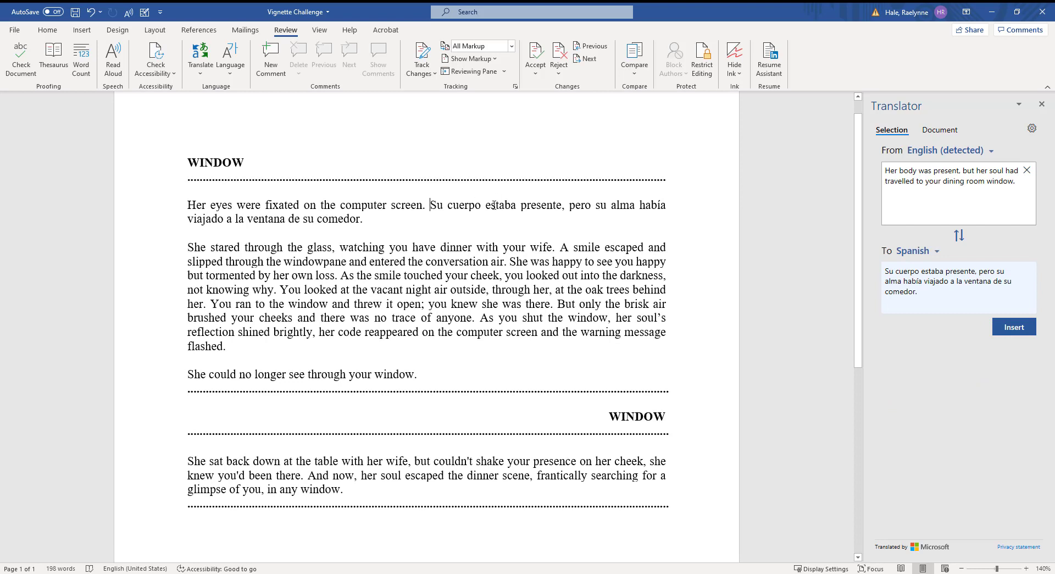
# Step: Undo the Spanish insertion and close the Translator pane
pyautogui.click(91, 11)
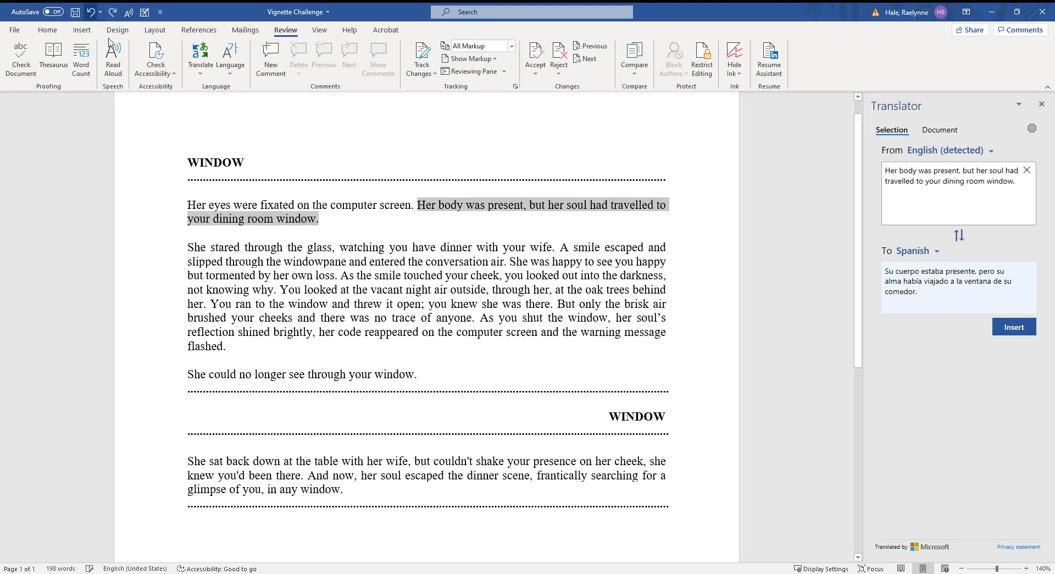
pyautogui.click(573, 234)
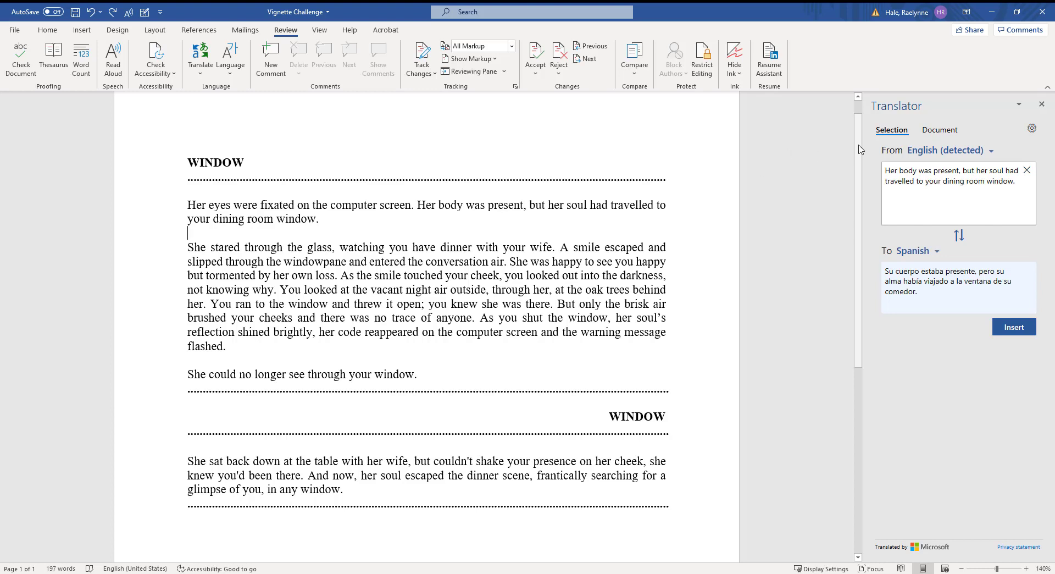
pyautogui.moveTo(860, 150); pyautogui.dragTo(860, 134)
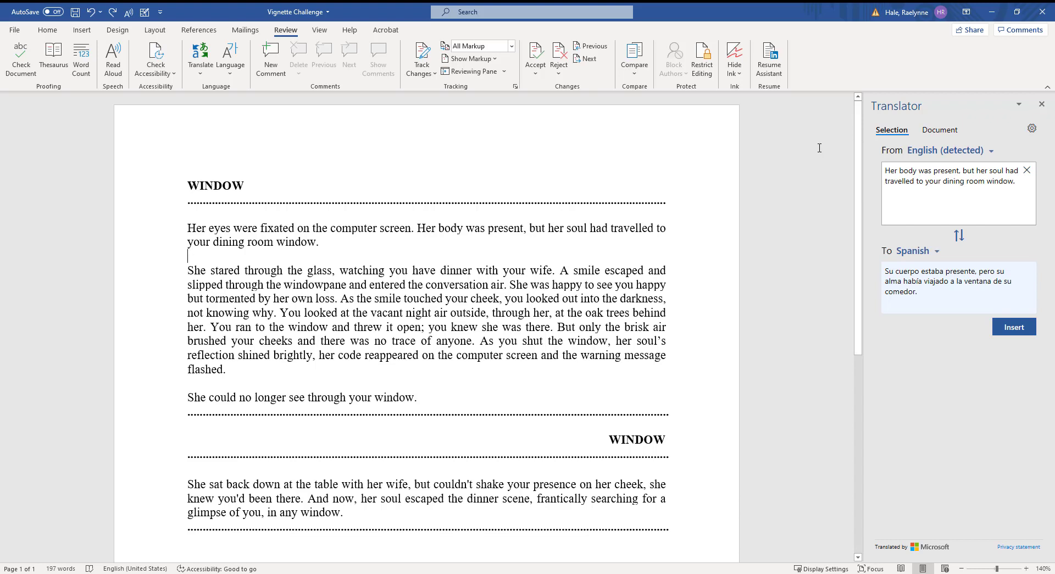
pyautogui.click(1042, 105)
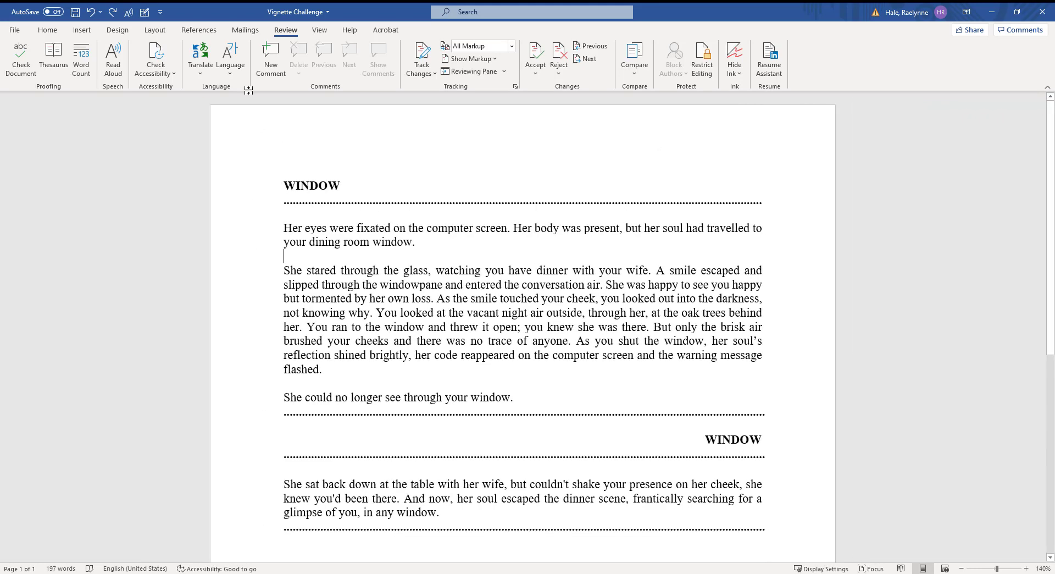
pyautogui.click(230, 61)
pyautogui.click(271, 89)
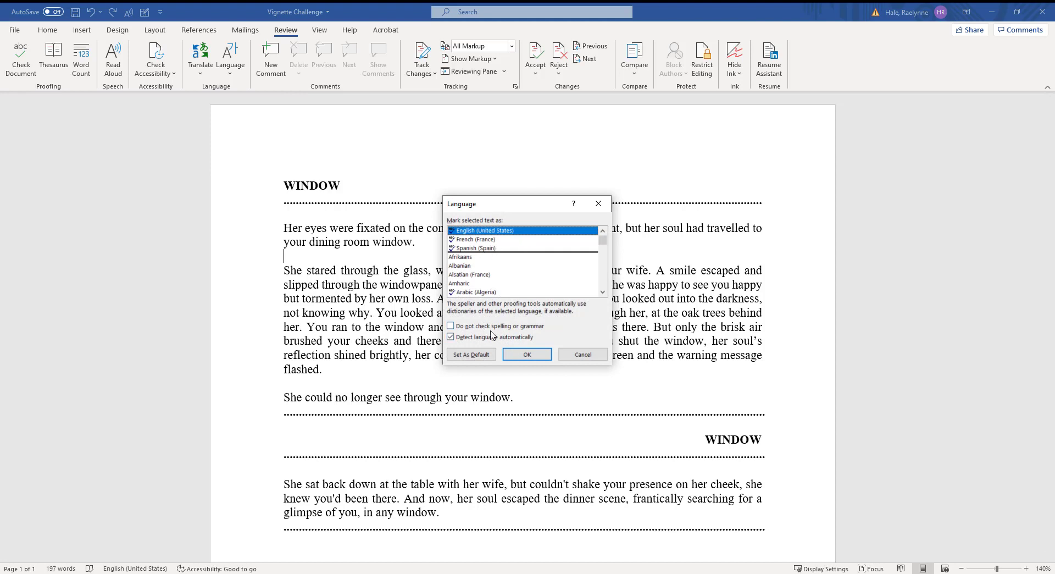
pyautogui.click(583, 354)
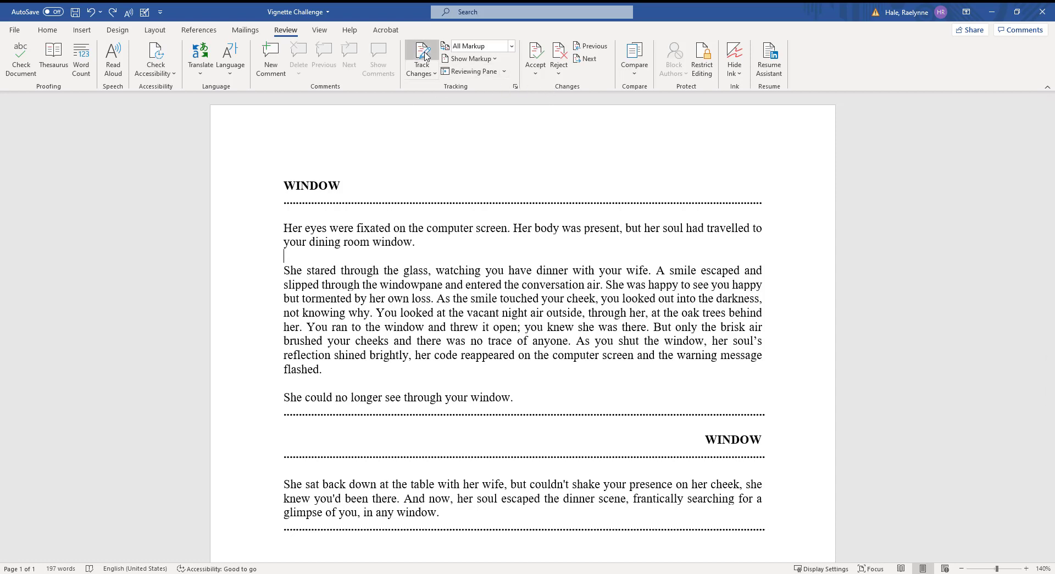
# Step: Turn on Track Changes and replace the first paragraph's second sentence with its Spanish translation
pyautogui.click(433, 74)
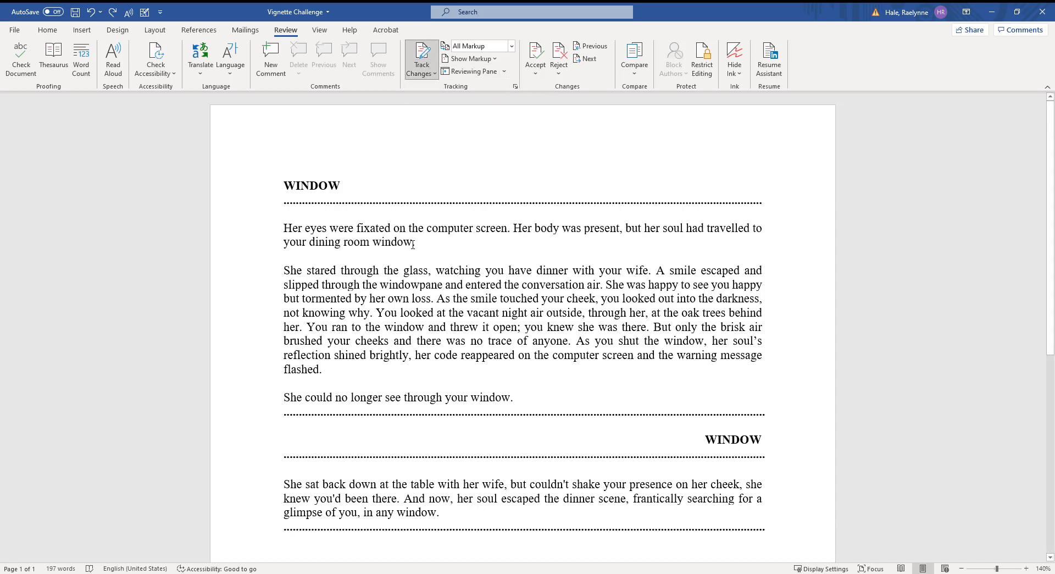
pyautogui.moveTo(411, 245); pyautogui.dragTo(513, 227)
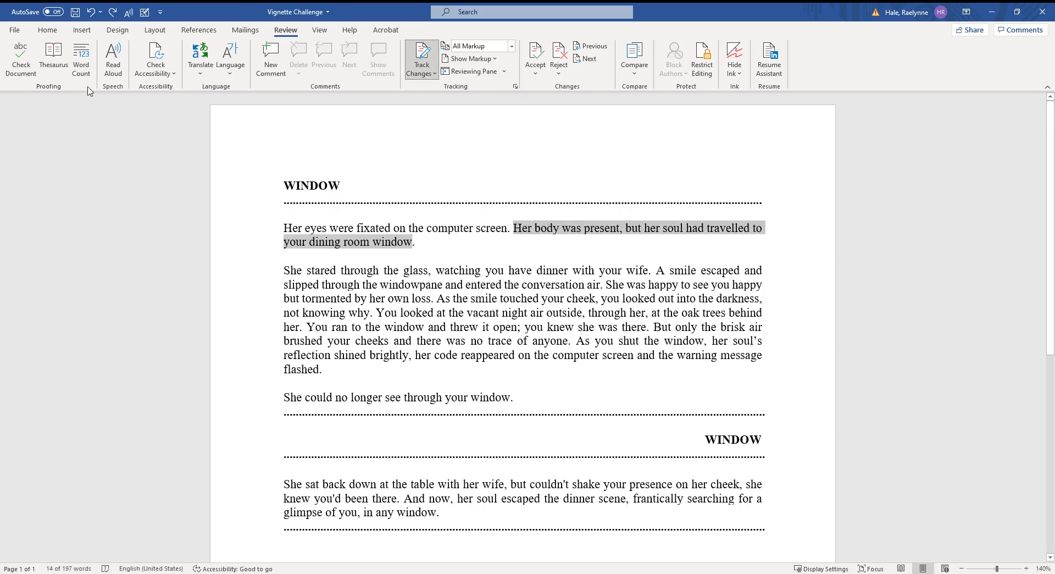
pyautogui.click(201, 65)
pyautogui.click(231, 99)
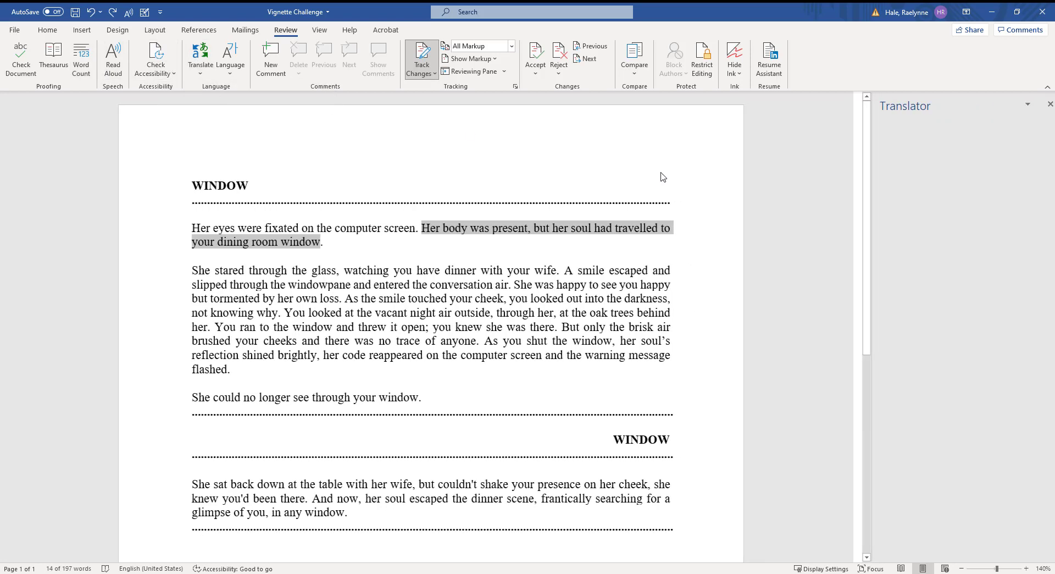
pyautogui.click(1014, 326)
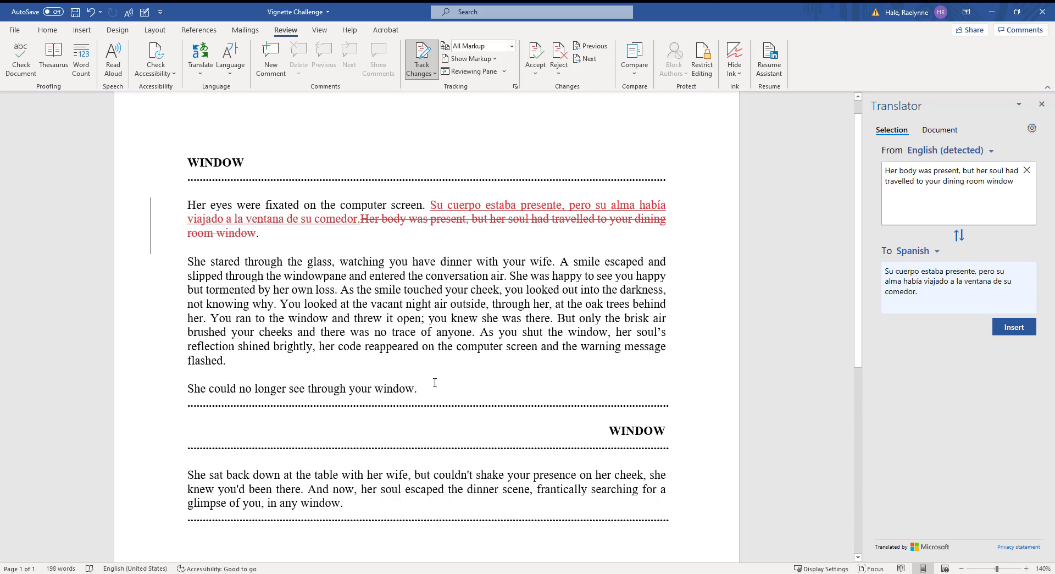
# Step: Replace the closing line with its Spanish translation, then undo the extra edit to restore the space
pyautogui.moveTo(435, 382); pyautogui.dragTo(187, 388)
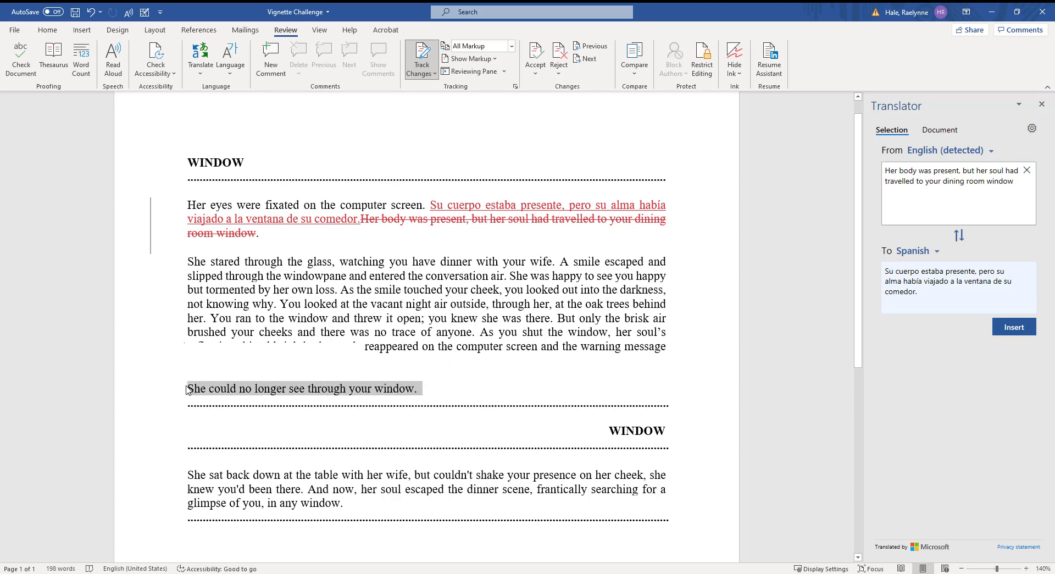
pyautogui.click(1010, 328)
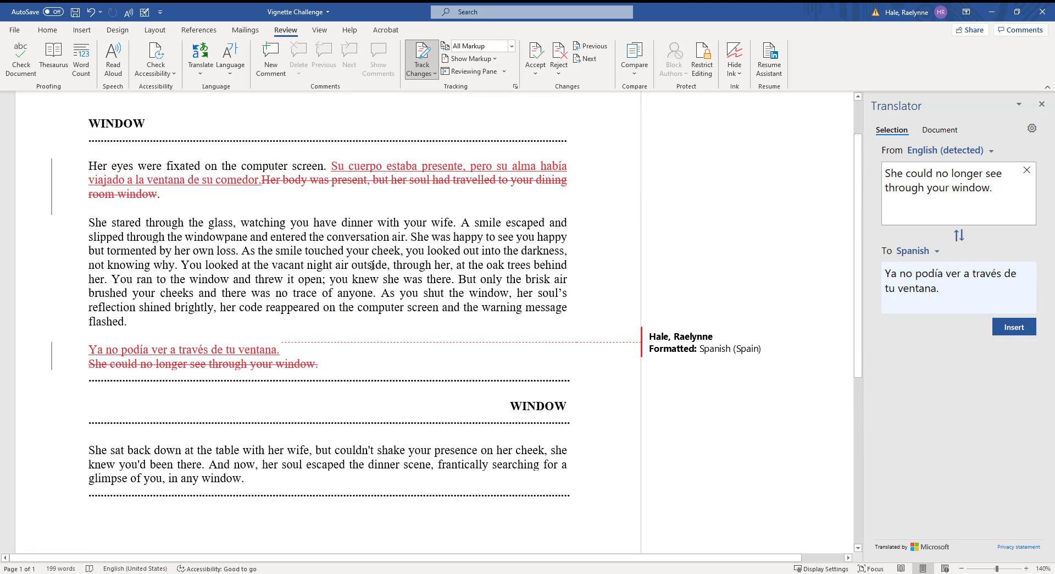
pyautogui.scroll(2, 429, 270)
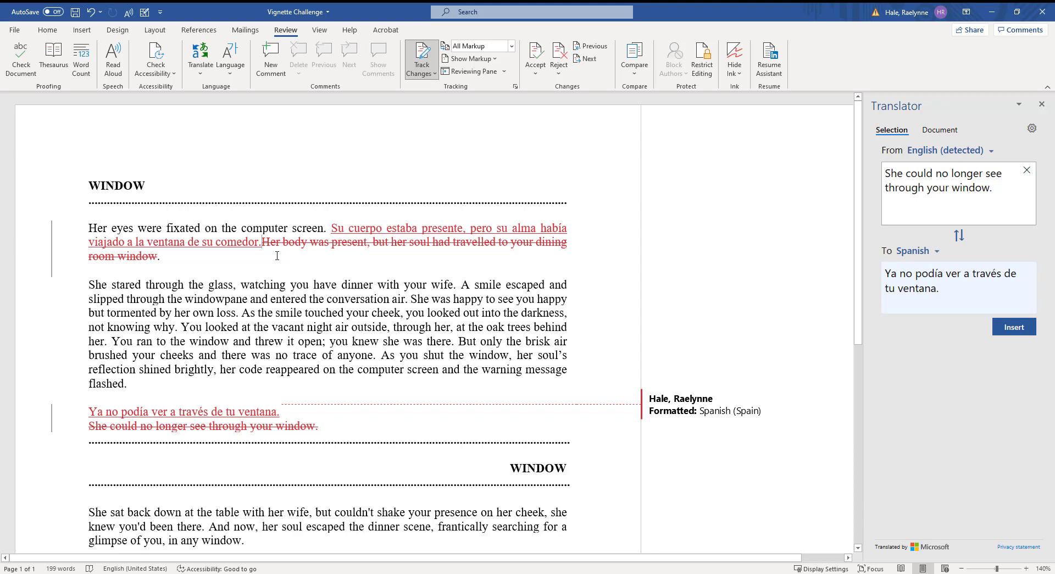
pyautogui.hotkey('ctrl', 'z')
pyautogui.click(316, 272)
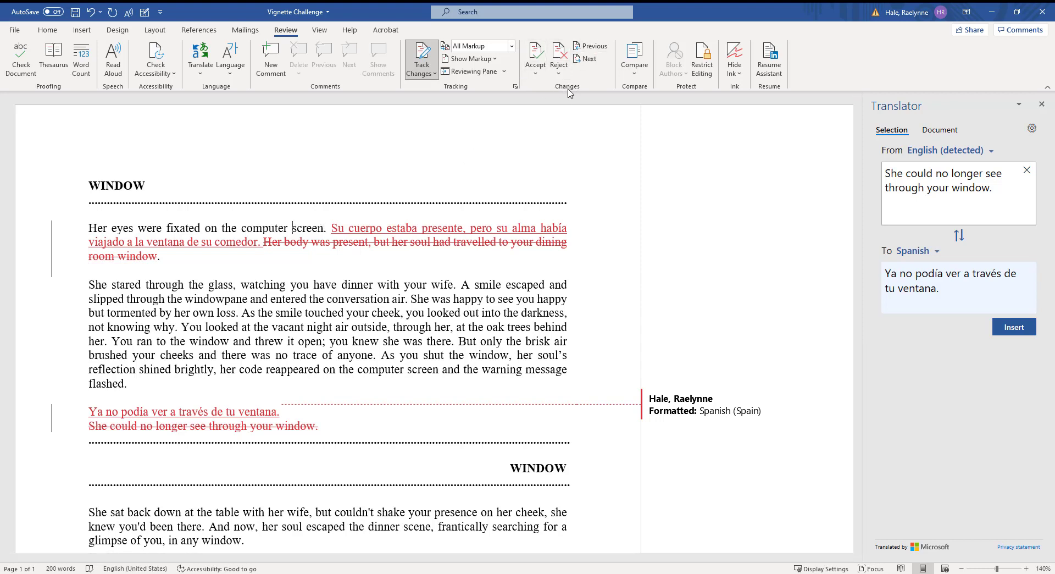
# Step: Step through the tracked changes with Previous and Next
pyautogui.click(594, 48)
pyautogui.click(595, 49)
pyautogui.click(595, 50)
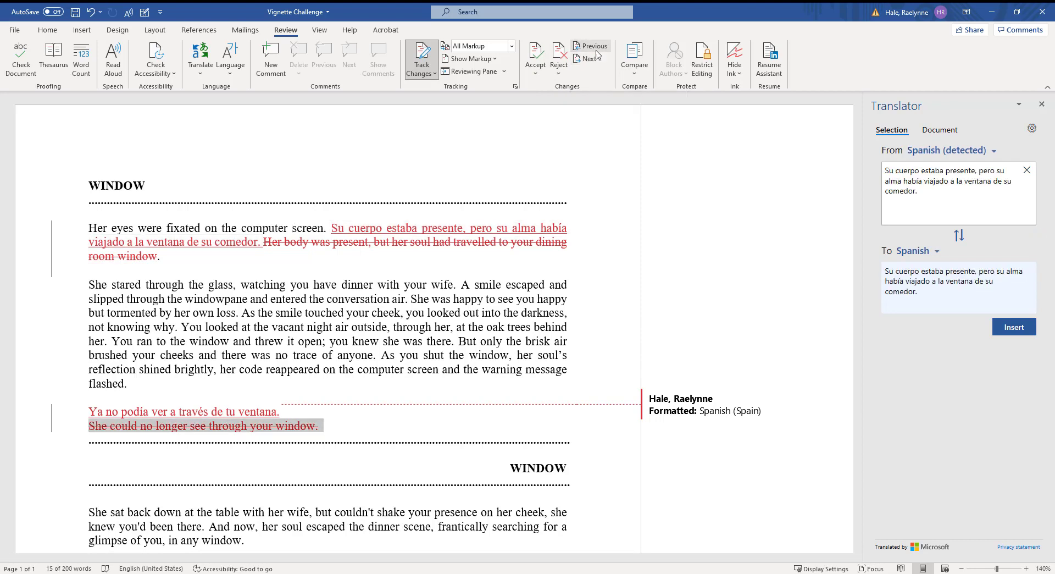
pyautogui.click(597, 50)
pyautogui.click(598, 50)
pyautogui.click(588, 59)
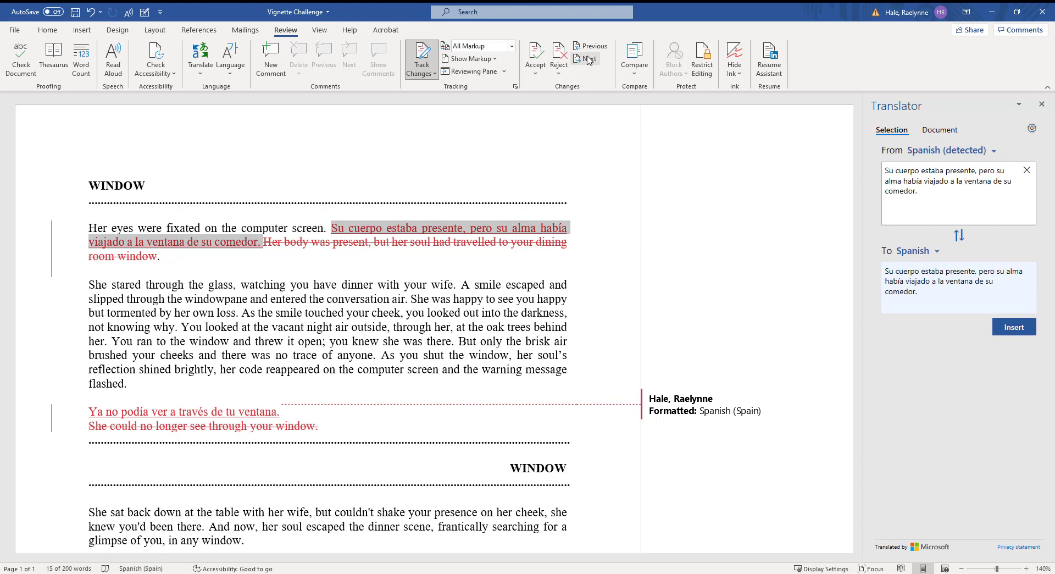
# Step: Reject the tracked Spanish insertions and English deletions until none remain, then close the Translator
pyautogui.click(566, 50)
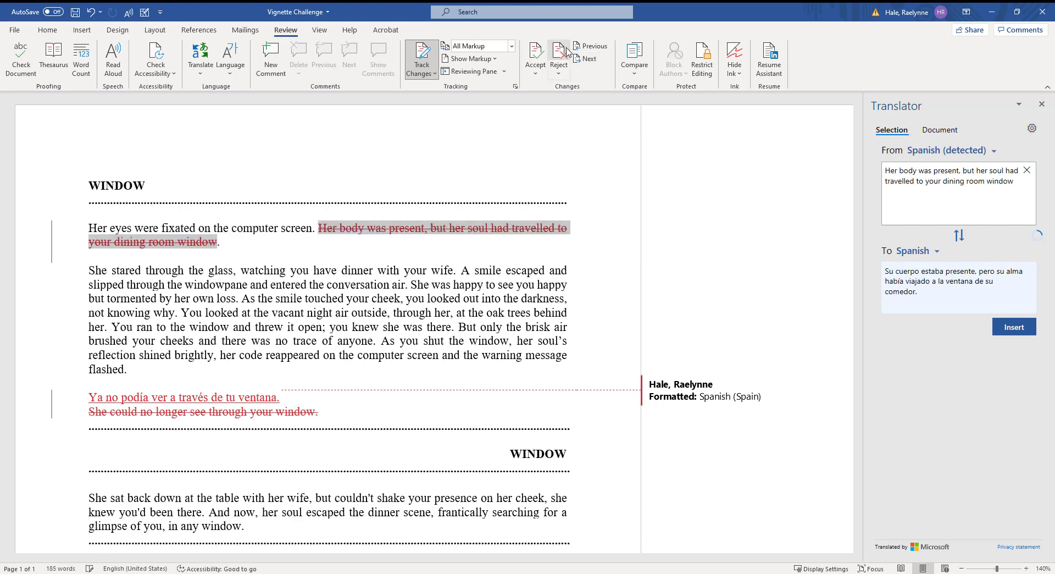
pyautogui.click(566, 50)
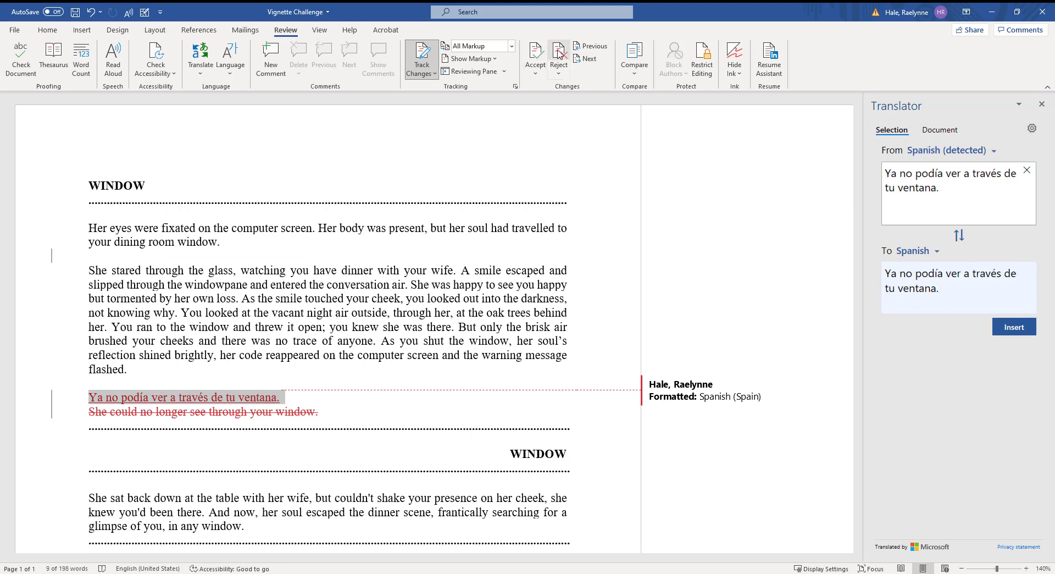
pyautogui.click(558, 52)
pyautogui.click(559, 52)
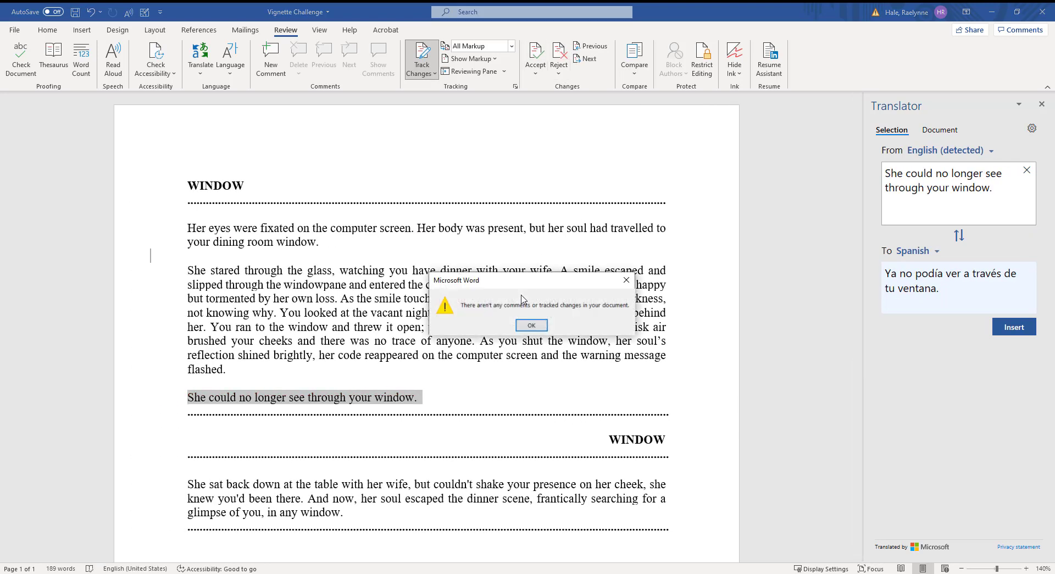
pyautogui.click(531, 325)
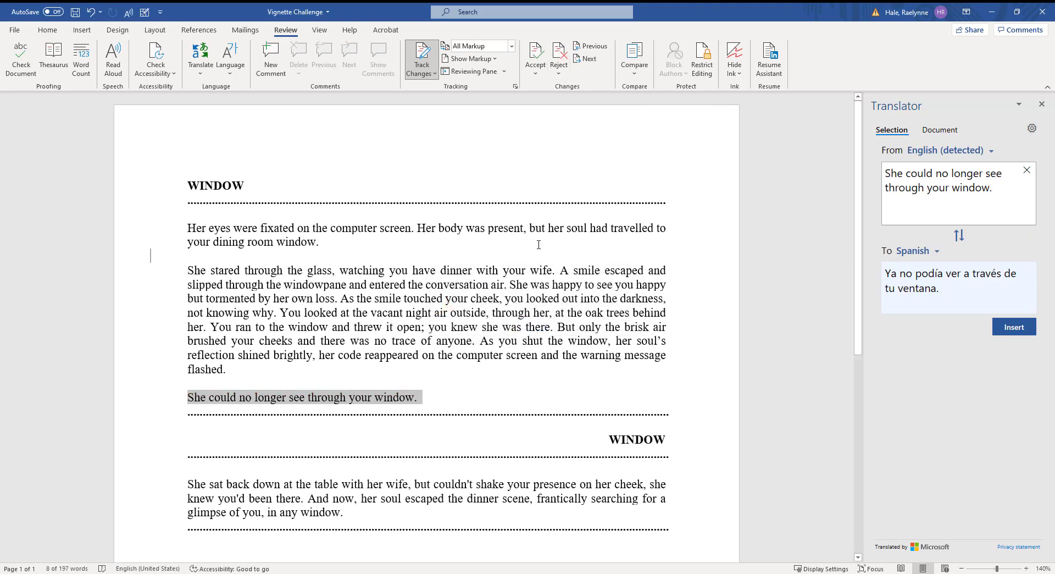
pyautogui.click(562, 211)
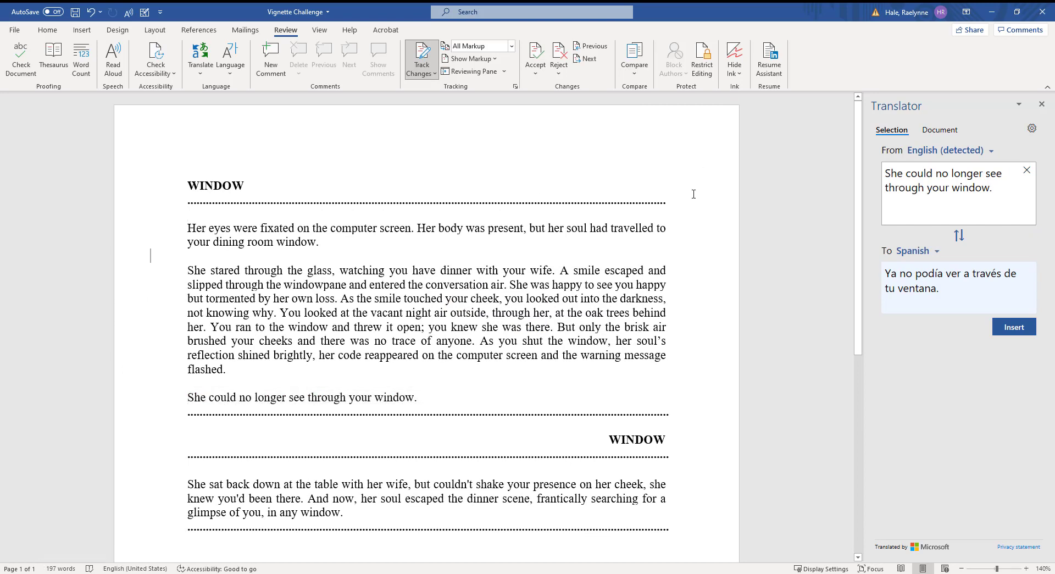
pyautogui.click(1042, 104)
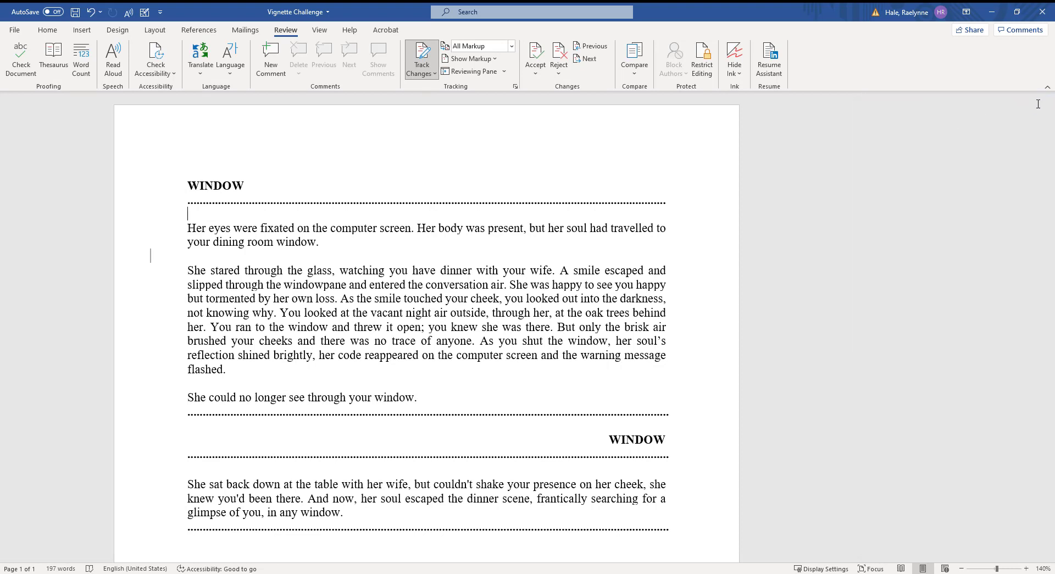
# Step: Compare Vignette Challenge as the original against WINDOW as the revised document
pyautogui.click(637, 70)
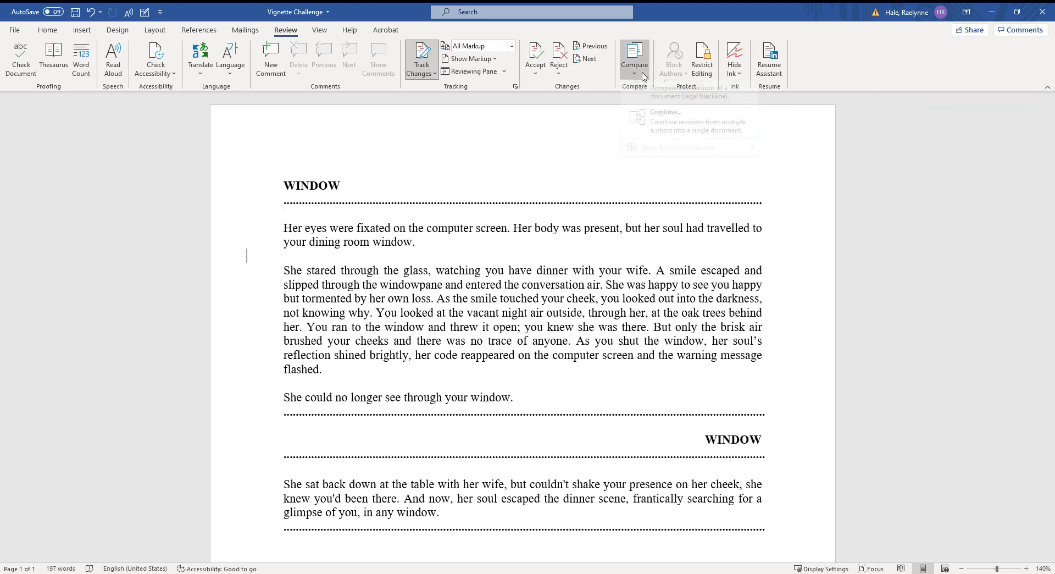
pyautogui.click(666, 102)
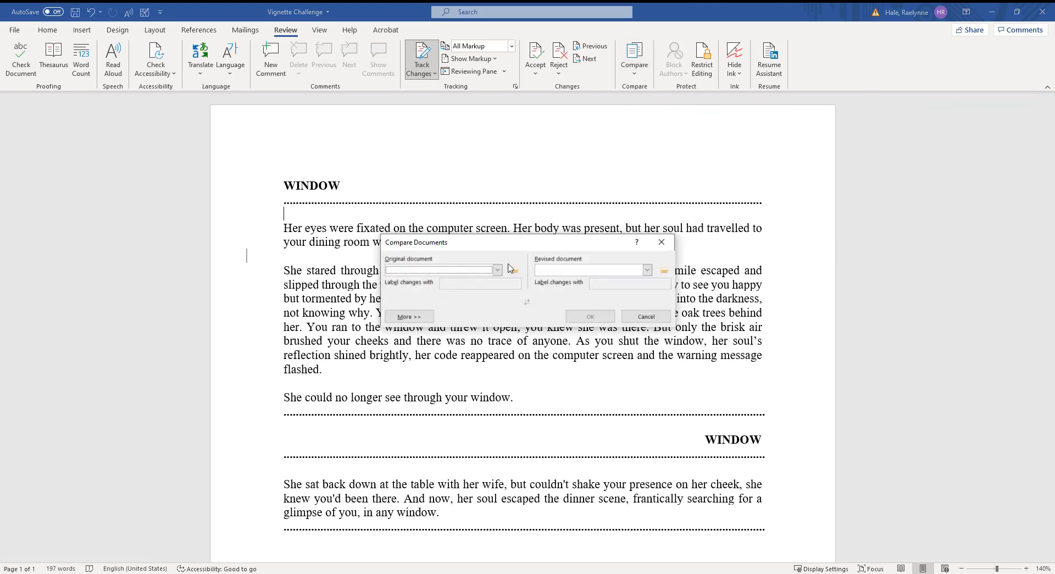
pyautogui.click(498, 270)
pyautogui.click(515, 270)
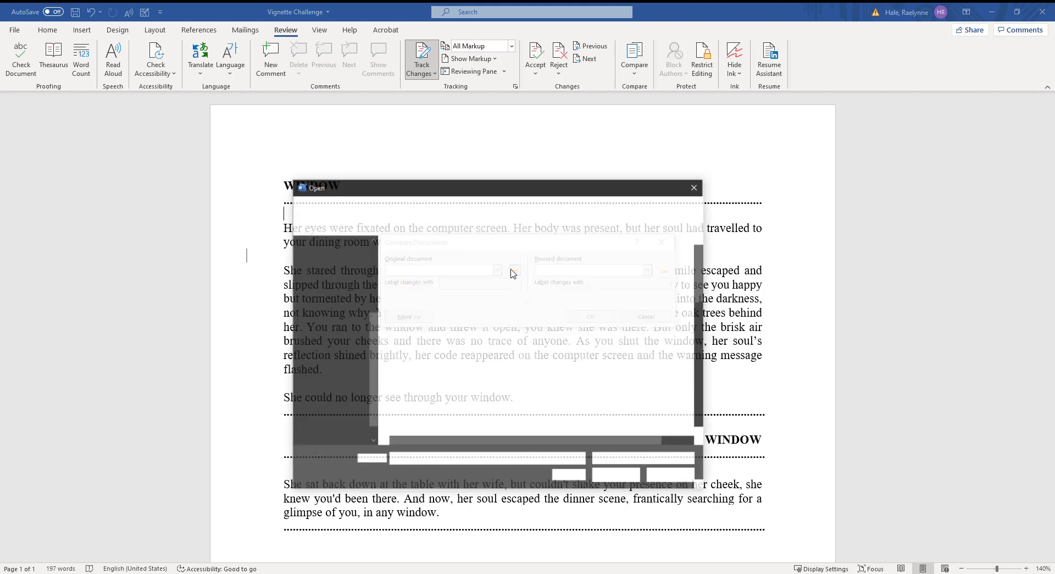
pyautogui.scroll(-13, 434, 385)
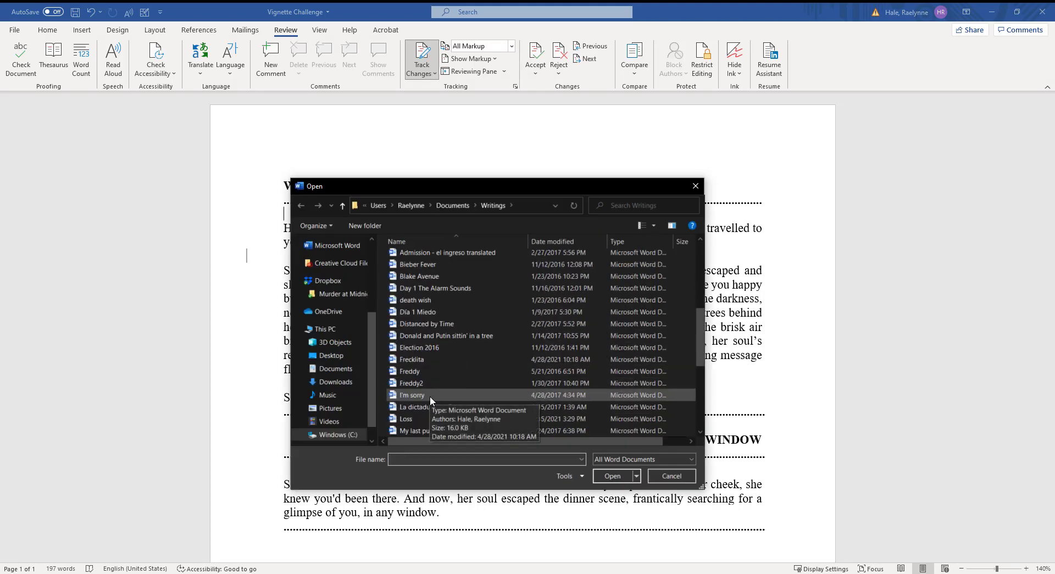
pyautogui.click(429, 407)
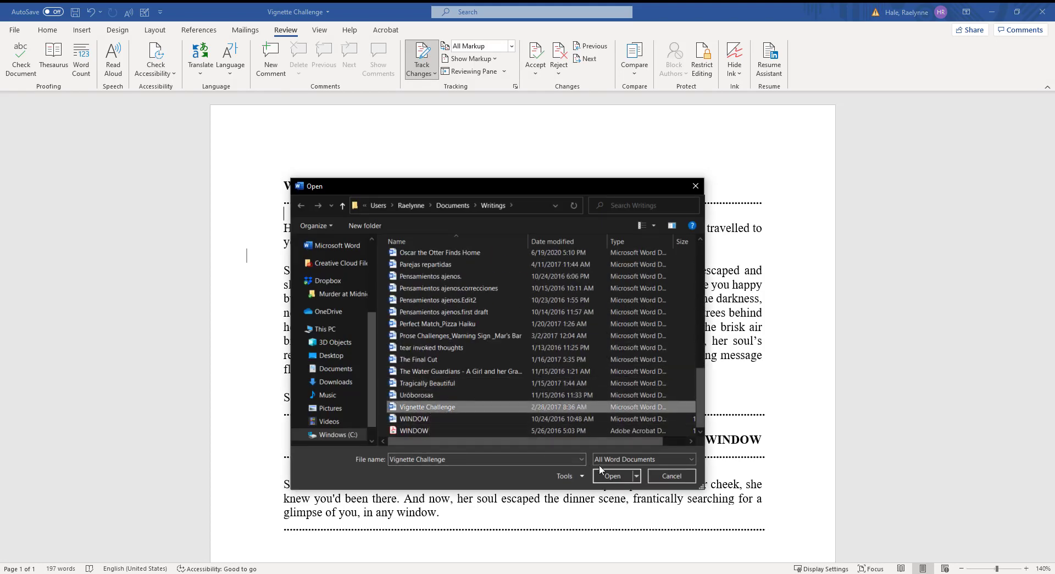
pyautogui.click(611, 475)
pyautogui.click(665, 270)
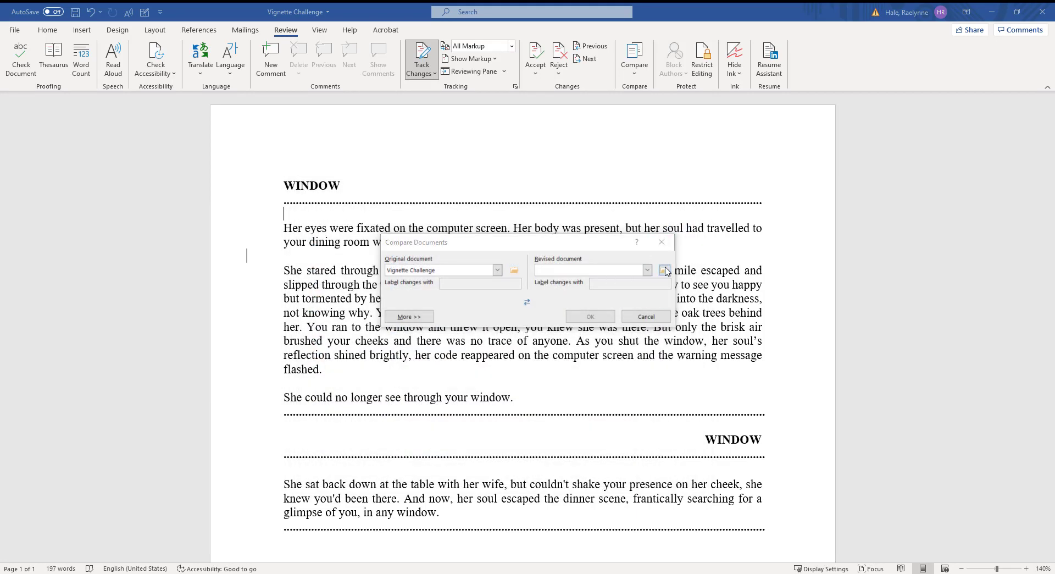
pyautogui.scroll(-13, 548, 317)
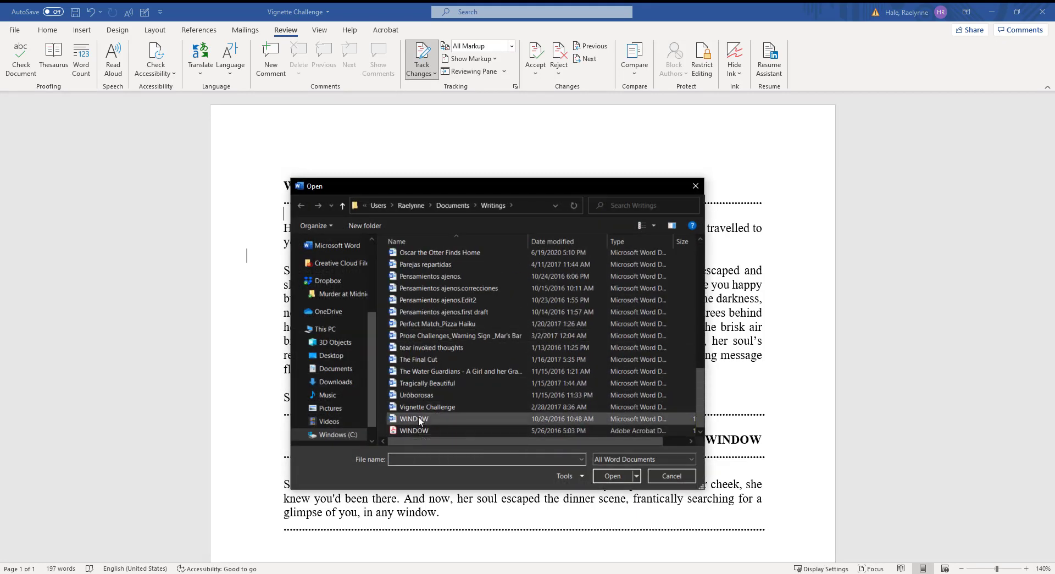
pyautogui.click(418, 418)
pyautogui.click(603, 475)
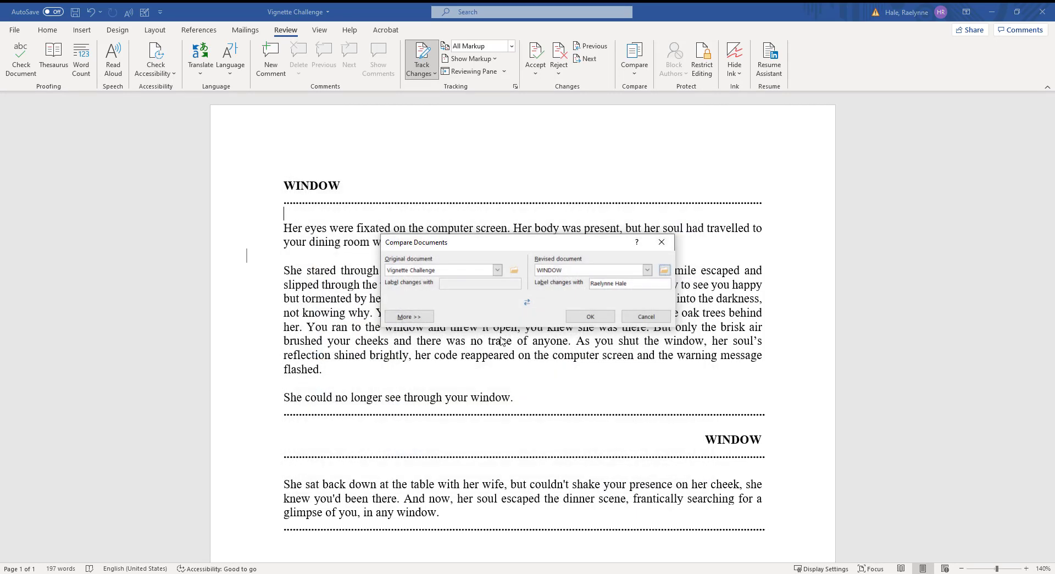
pyautogui.click(590, 318)
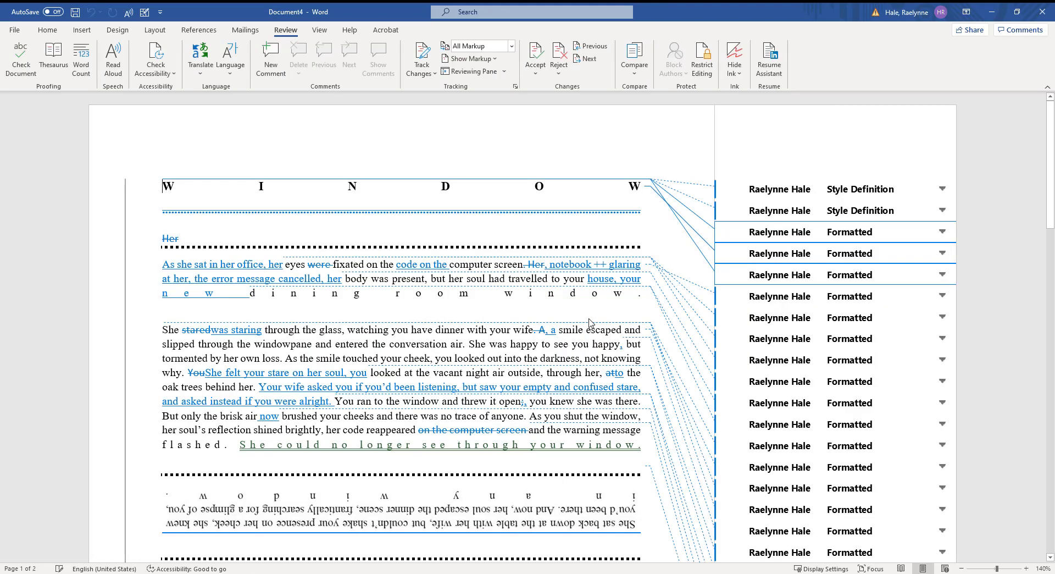
# Step: Scroll through the comparison document and select all of its text
pyautogui.scroll(-5, 482, 175)
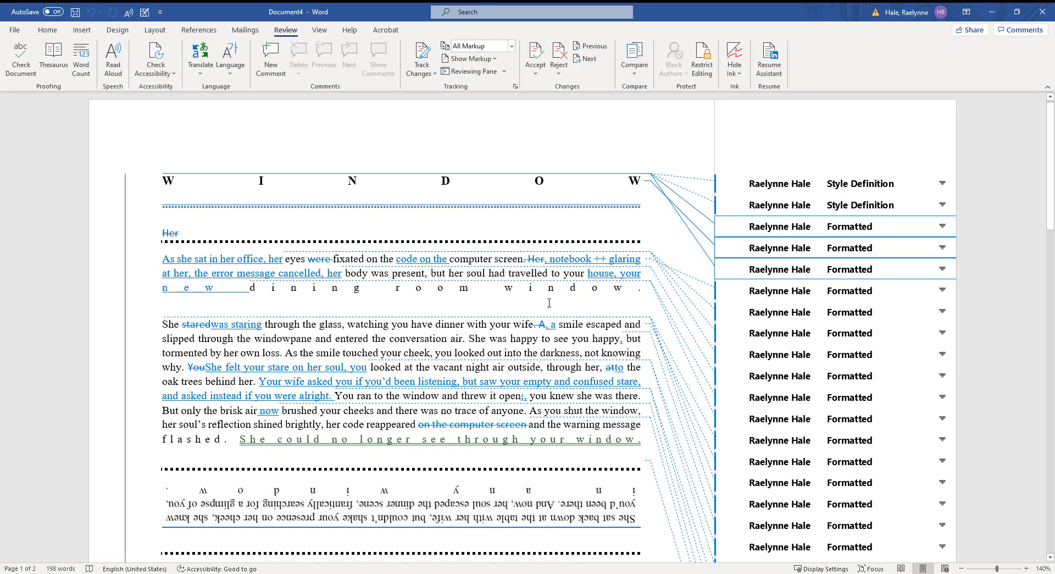
pyautogui.scroll(-5, 556, 305)
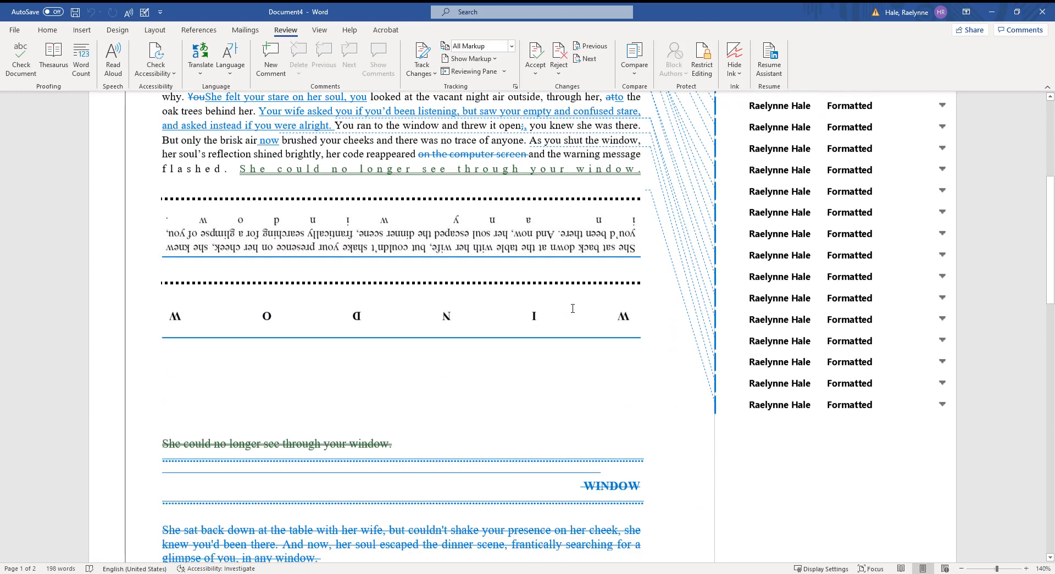
pyautogui.scroll(10, 215, 372)
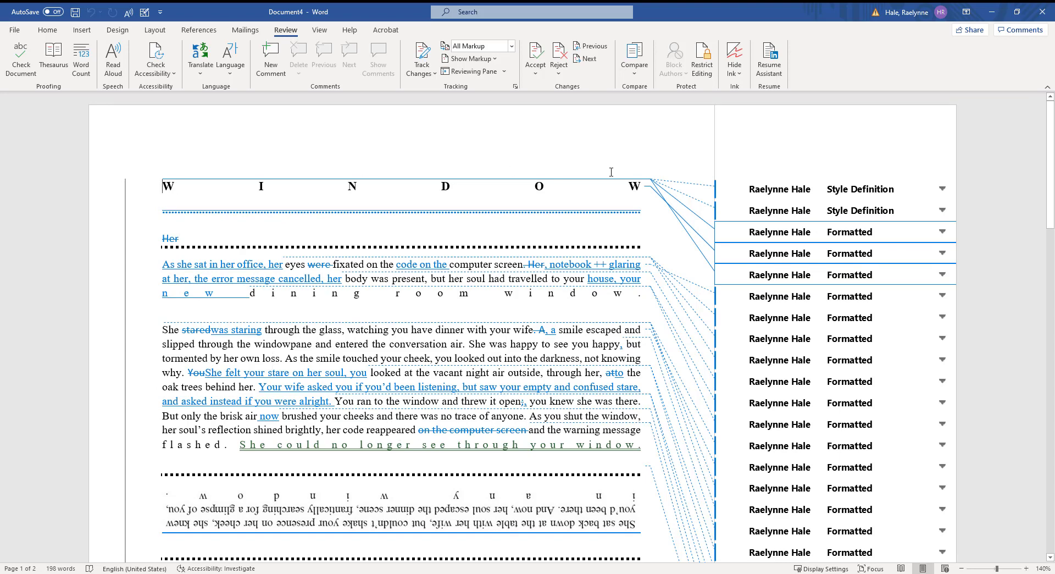
pyautogui.scroll(-9, 878, 318)
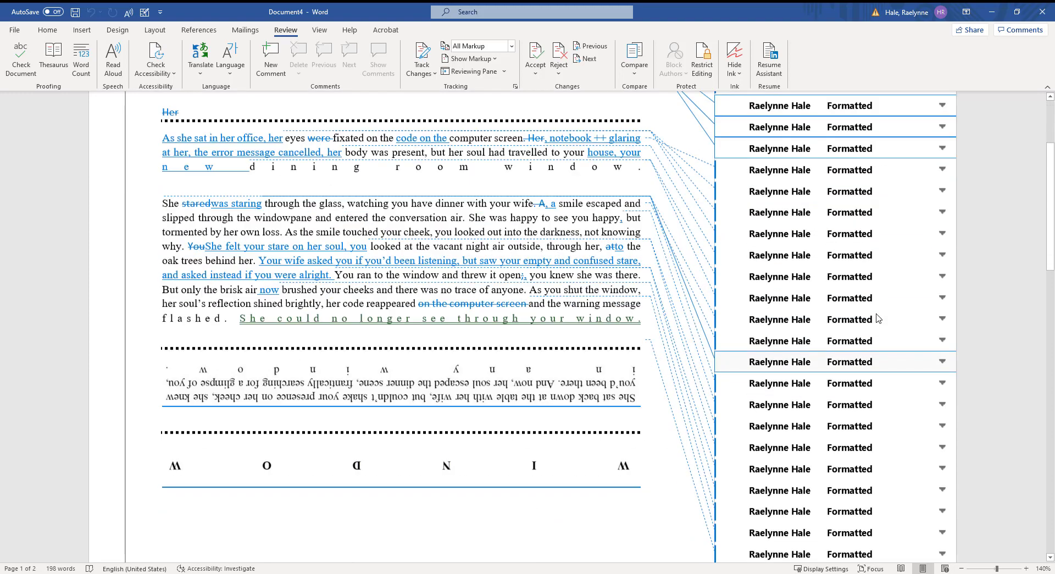
pyautogui.scroll(9, 878, 318)
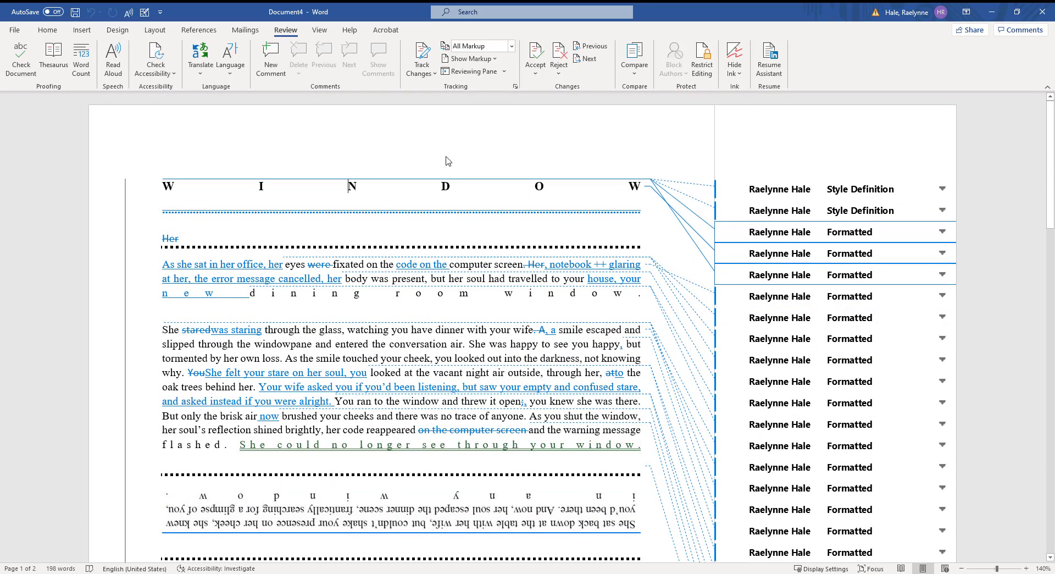
pyautogui.hotkey('ctrl', 'a')
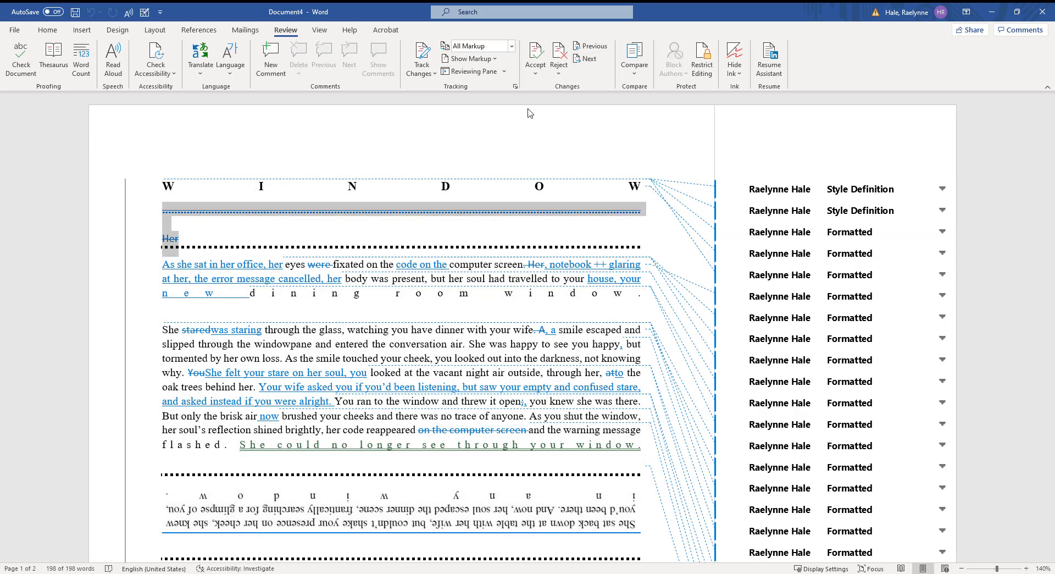
# Step: Step through the tracked changes, past the code and notebook changes, to 'house, your new'
pyautogui.click(592, 47)
pyautogui.click(589, 62)
pyautogui.click(589, 63)
pyautogui.click(589, 64)
pyautogui.click(589, 65)
pyautogui.click(589, 64)
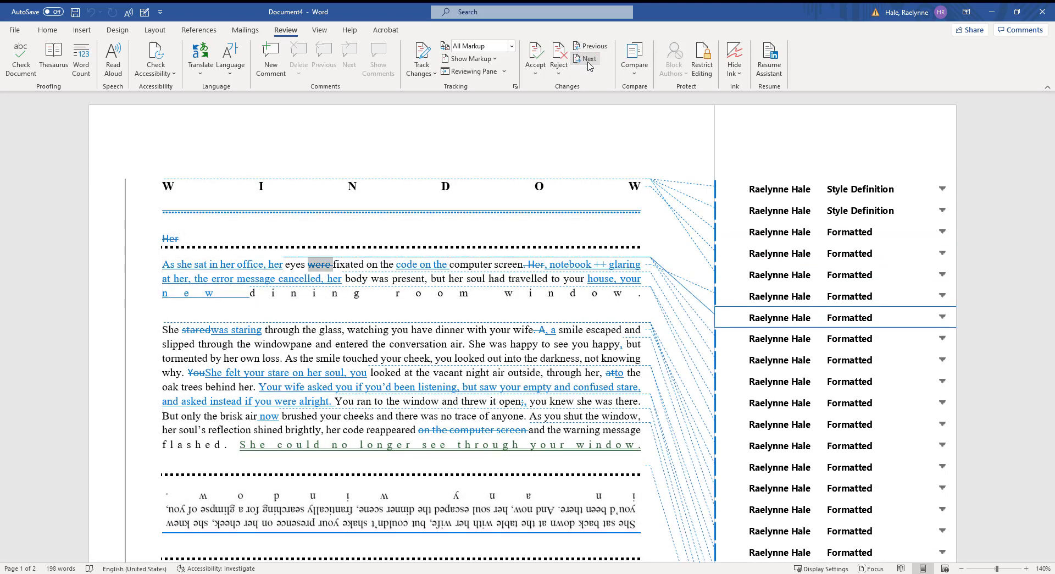
pyautogui.click(589, 59)
pyautogui.click(589, 60)
pyautogui.click(590, 60)
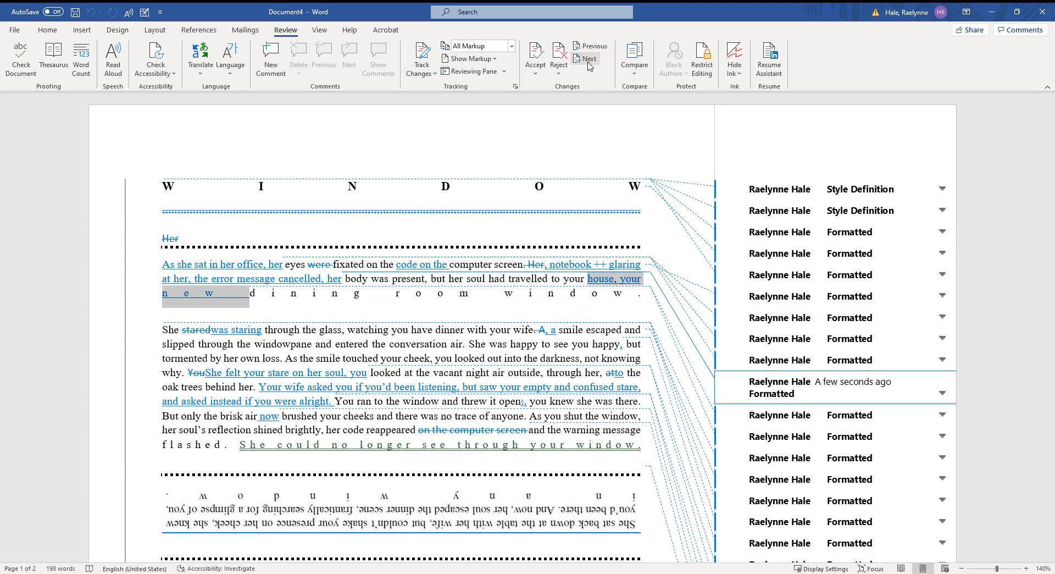
# Step: Reject the 'house, your new' change and shrink the comparison window to reveal the one behind
pyautogui.click(553, 57)
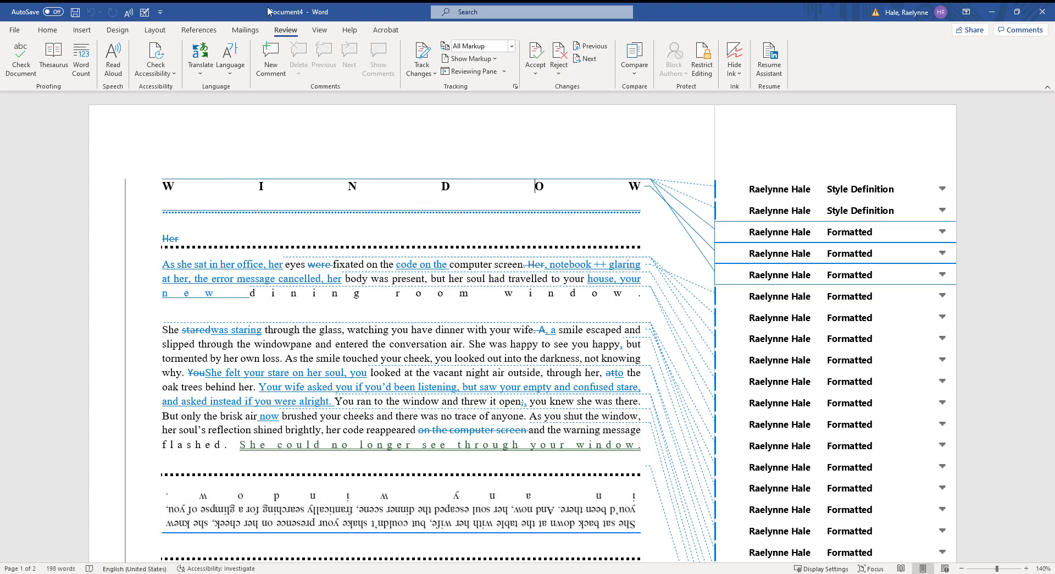
pyautogui.moveTo(308, 11); pyautogui.dragTo(477, 1)
pyautogui.scroll(-5, 510, 266)
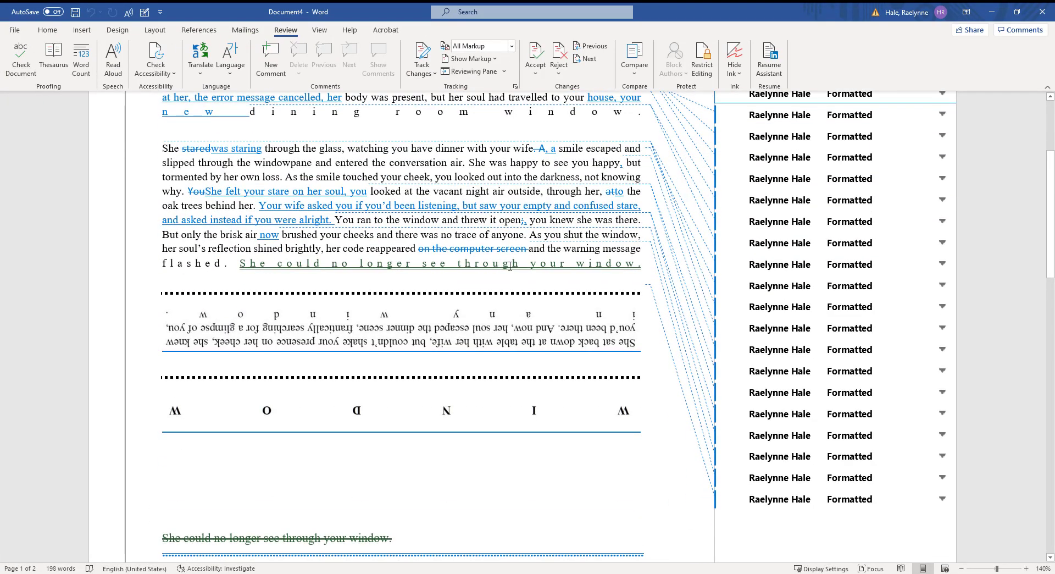
pyautogui.scroll(5, 510, 266)
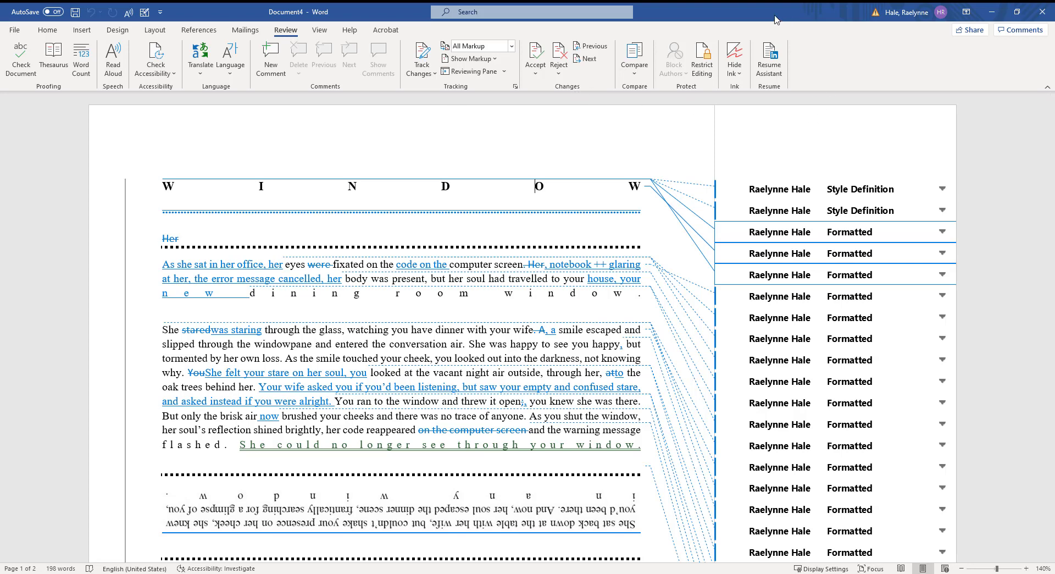
# Step: Close the comparison document without saving its changes
pyautogui.click(1042, 12)
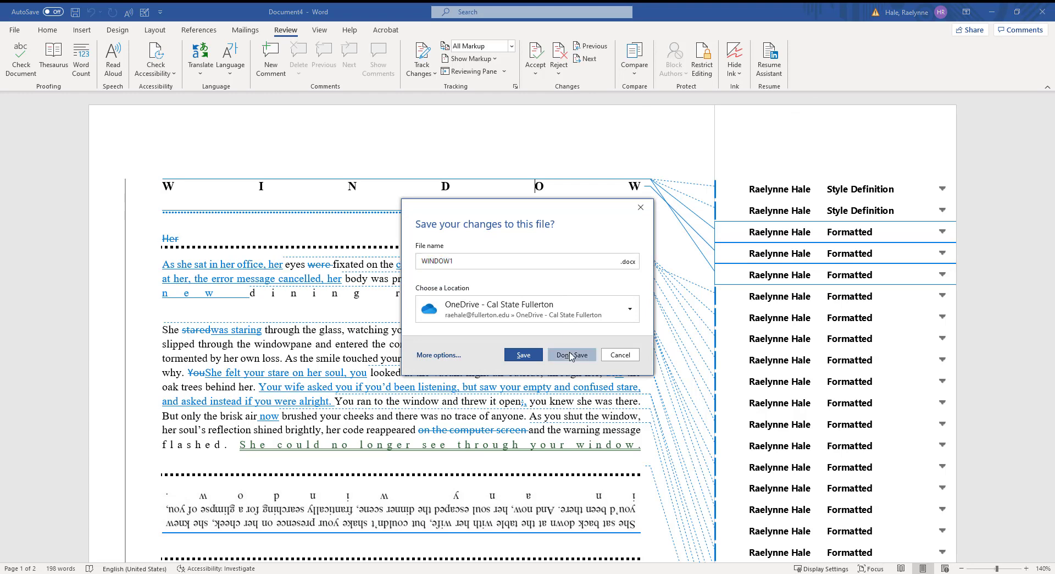
pyautogui.click(571, 355)
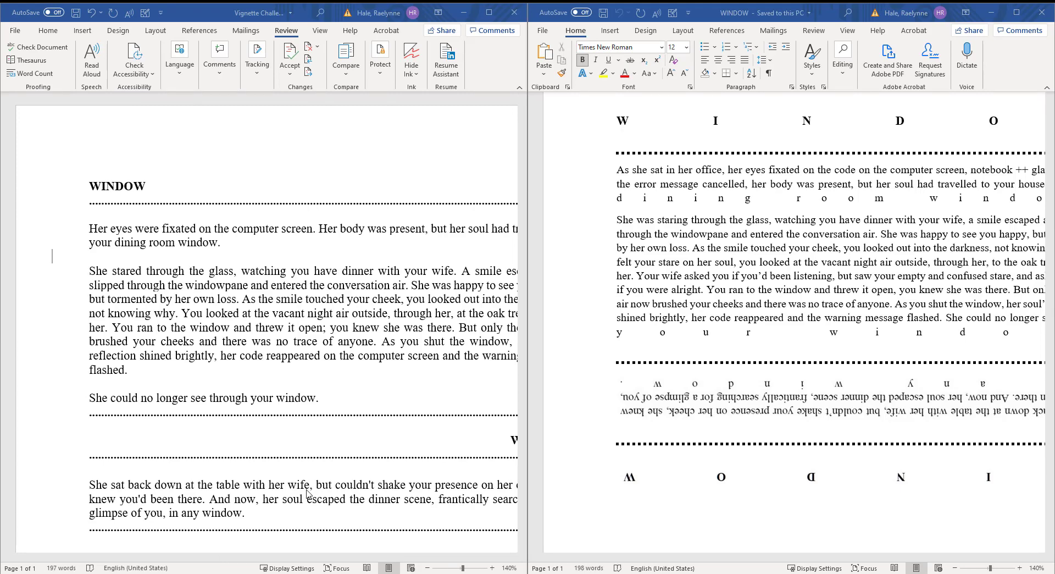
# Step: Try Web Layout at 90% zoom on both documents, then return to Print Layout
pyautogui.scroll(-2, 700, 296)
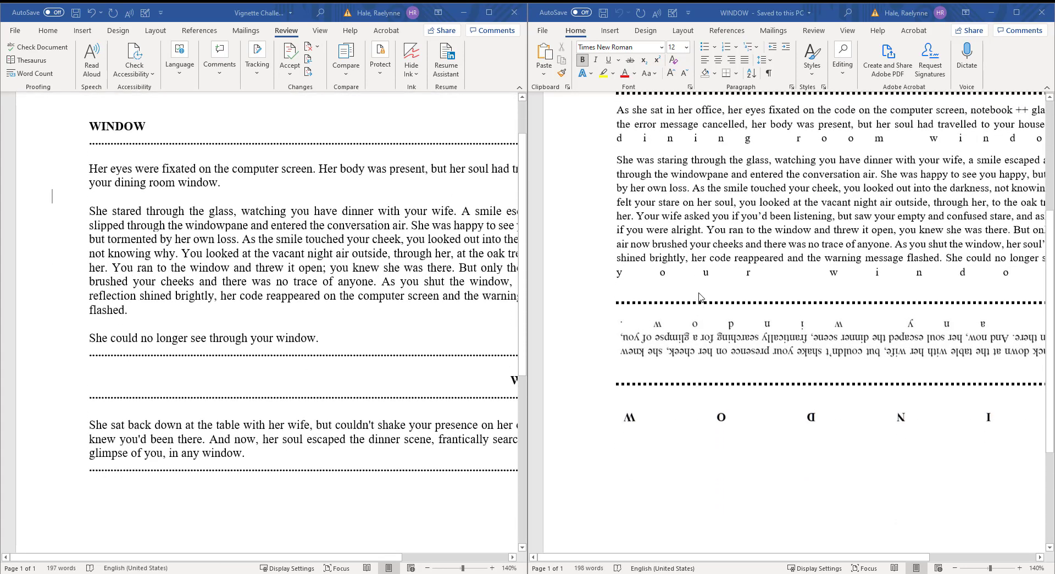
pyautogui.scroll(4, 700, 297)
pyautogui.scroll(-2, 630, 260)
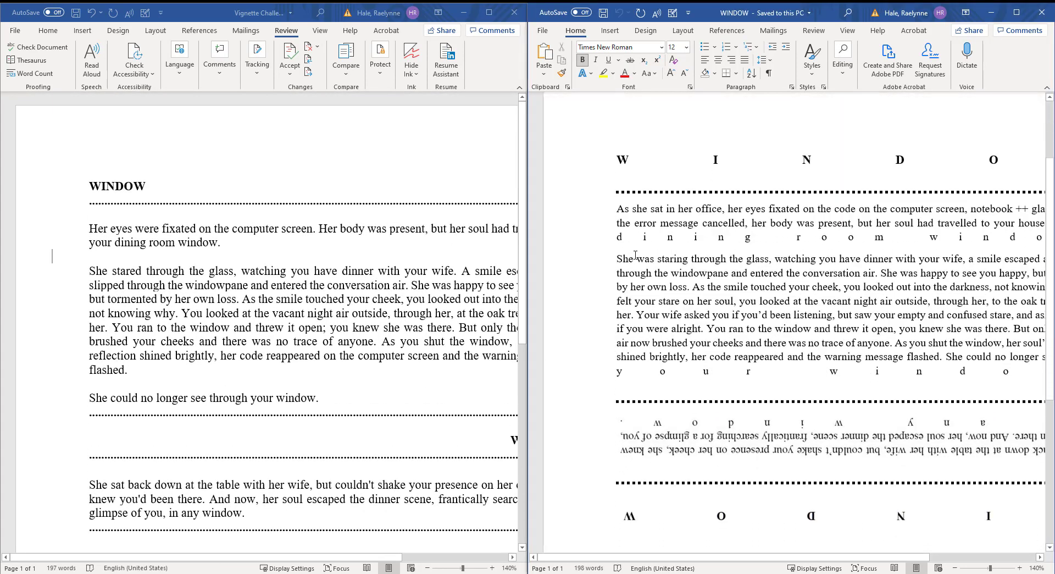
pyautogui.scroll(2, 636, 255)
pyautogui.click(939, 568)
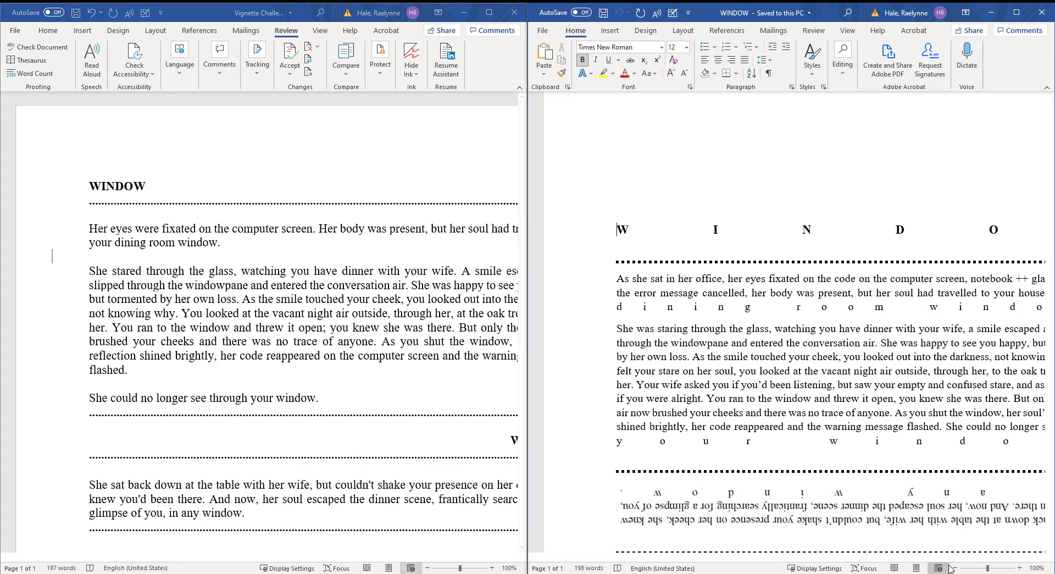
pyautogui.click(954, 568)
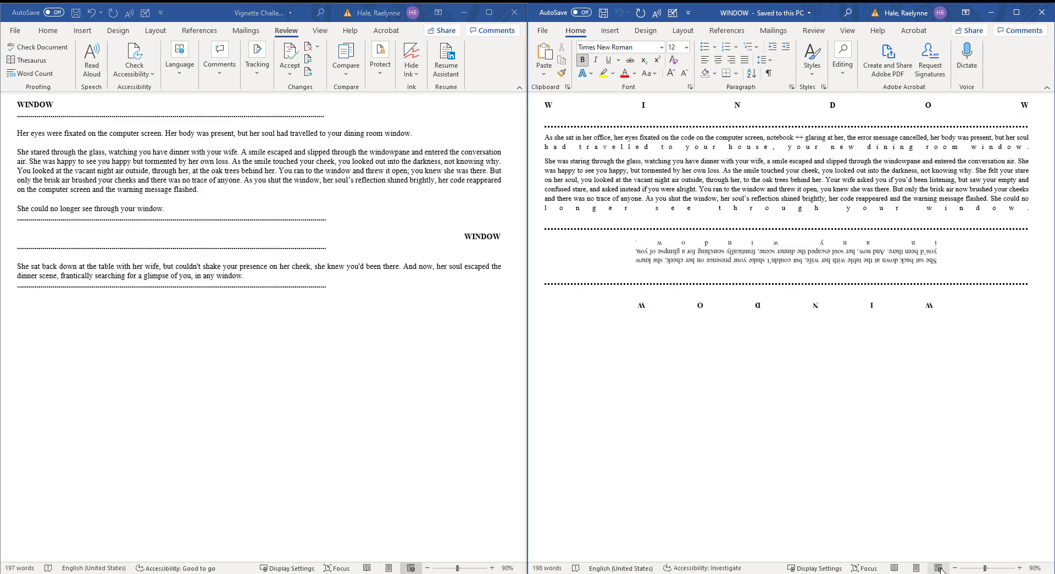
pyautogui.click(916, 568)
# Step: Zoom both the original and revised documents to 110%
pyautogui.click(955, 568)
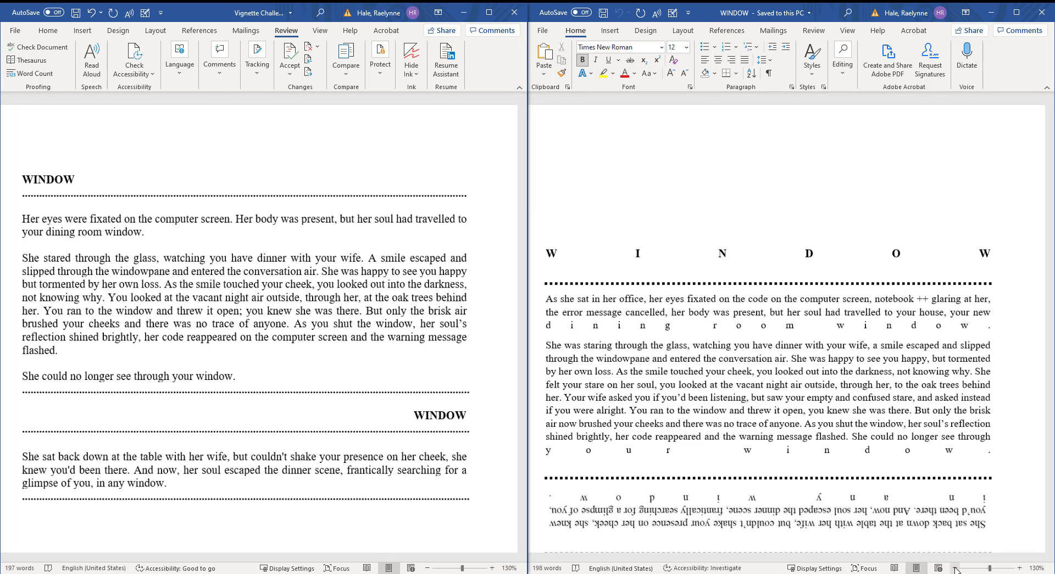
pyautogui.click(955, 568)
pyautogui.click(428, 568)
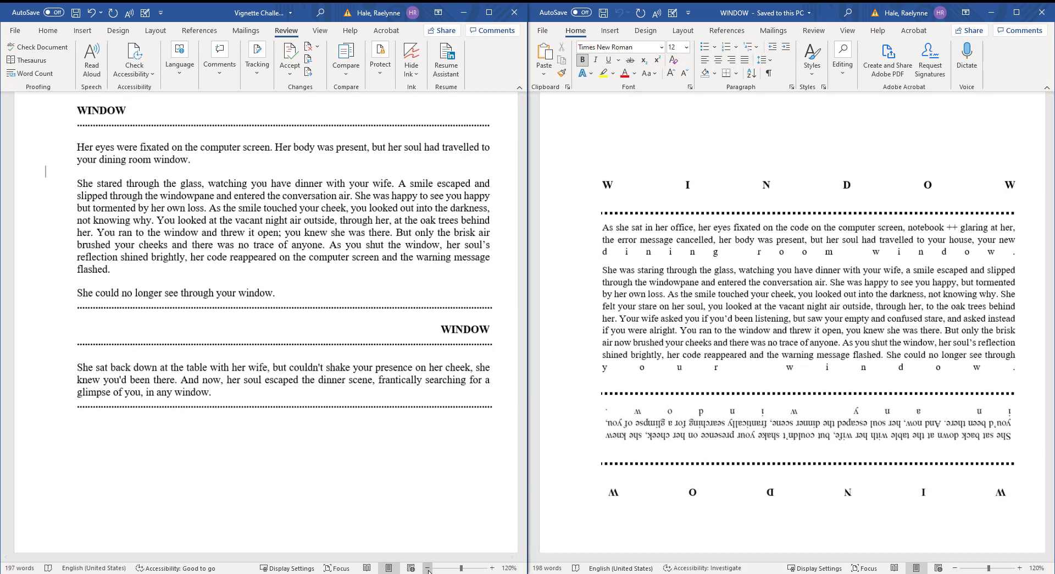
pyautogui.click(428, 569)
pyautogui.scroll(-1, 596, 350)
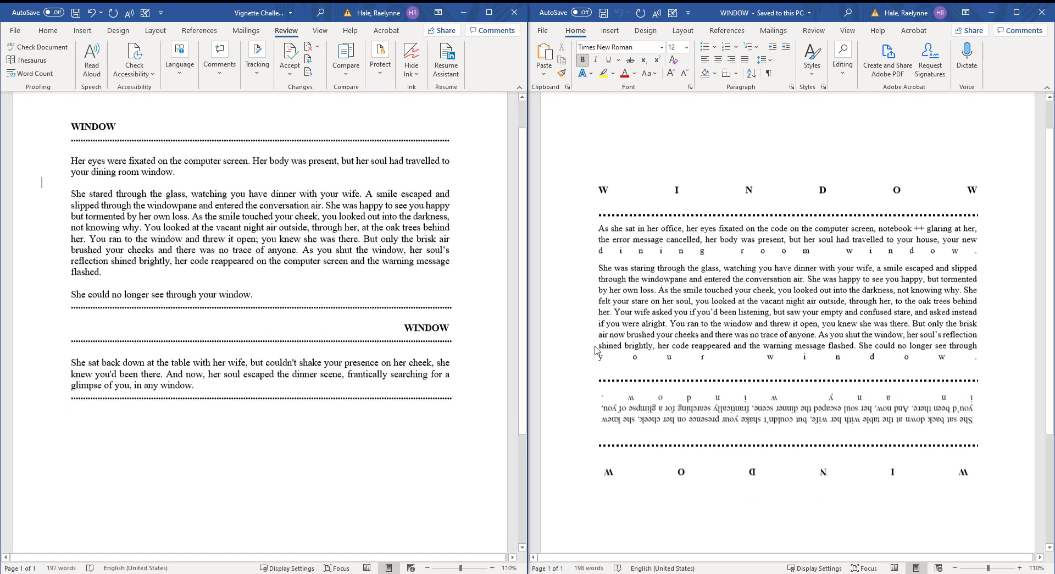
pyautogui.scroll(-2, 639, 347)
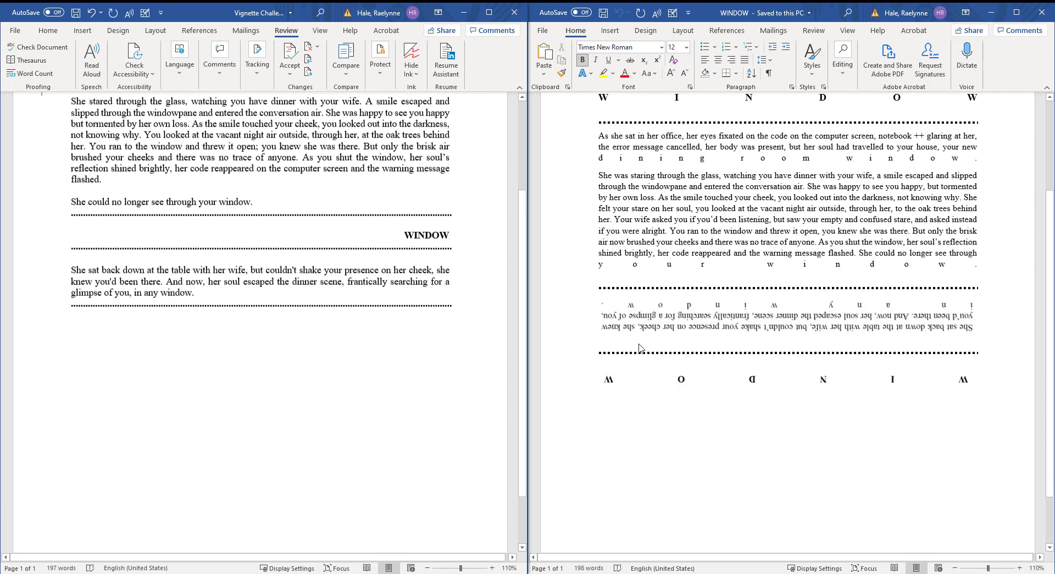
pyautogui.scroll(3, 639, 347)
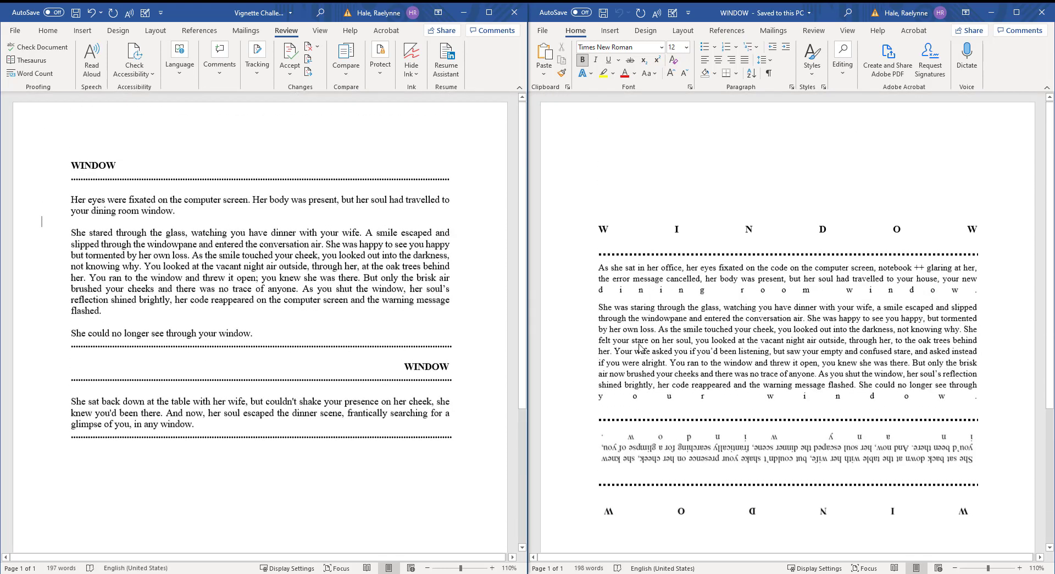
# Step: Search commands for 'sid', then minimize WINDOW and maximize Vignette Challenge
pyautogui.click(325, 12)
pyautogui.write('sid')
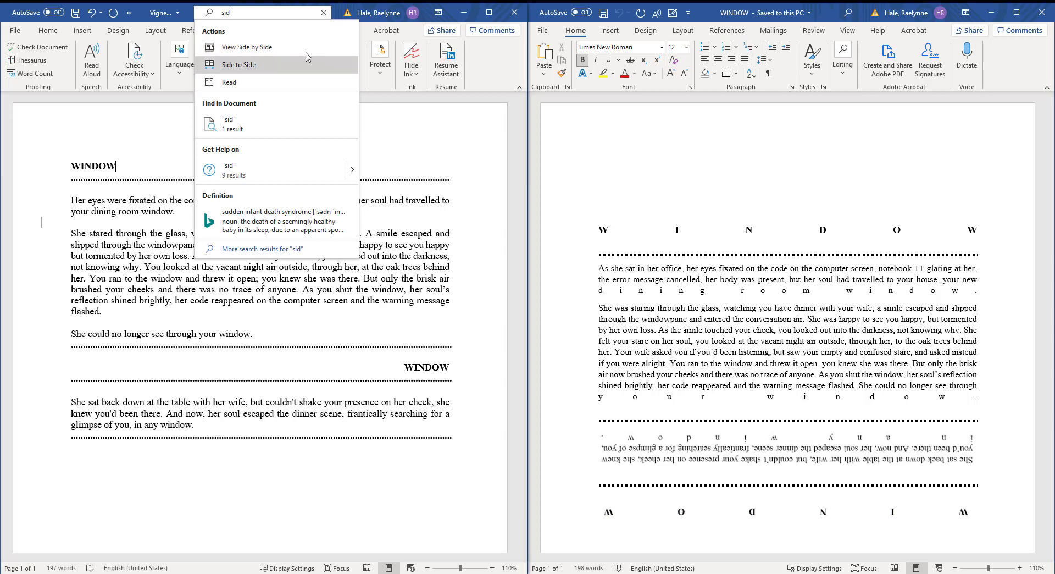
pyautogui.click(470, 155)
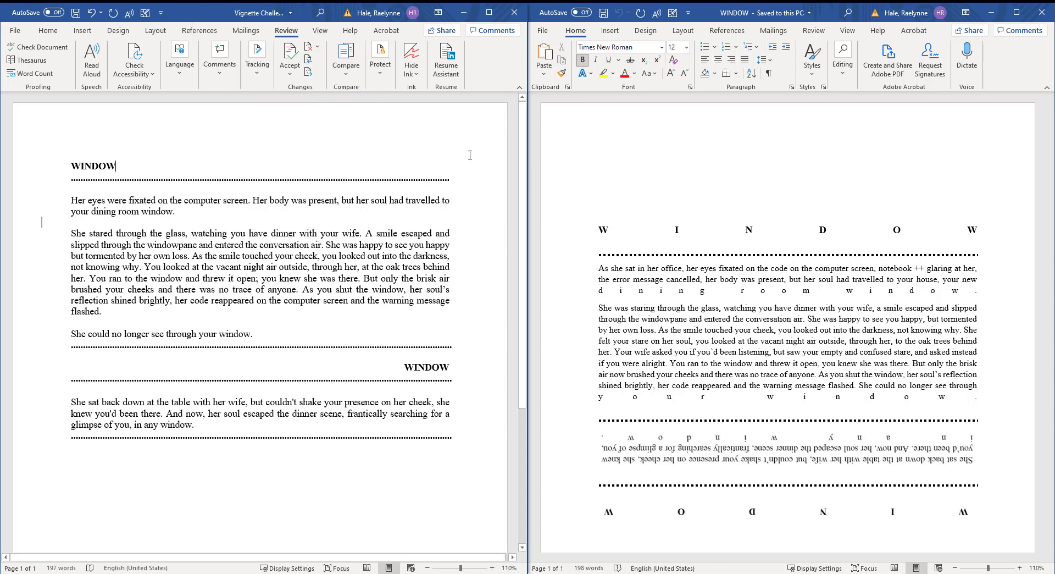
pyautogui.click(1002, 10)
pyautogui.click(488, 12)
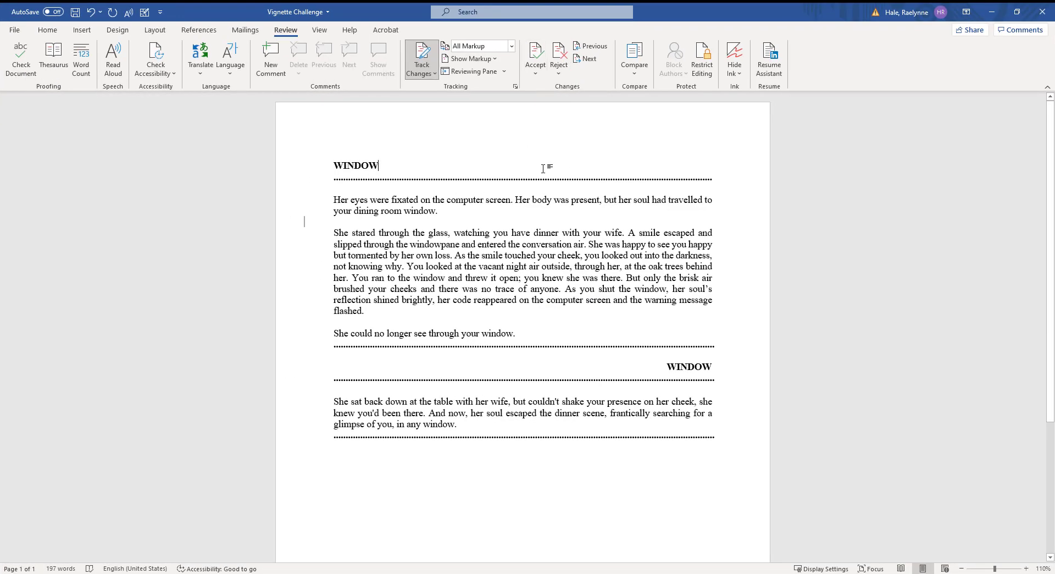
# Step: Put the cursor at the WINDOW heading's start, show Simple Markup, and return to Home
pyautogui.click(320, 160)
pyautogui.click(334, 166)
pyautogui.click(305, 222)
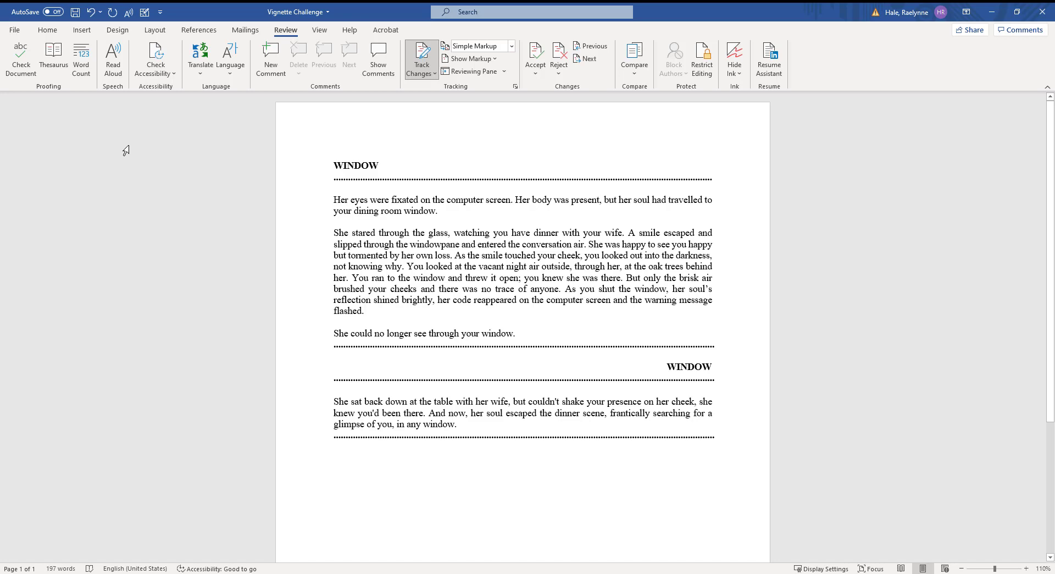
pyautogui.click(39, 35)
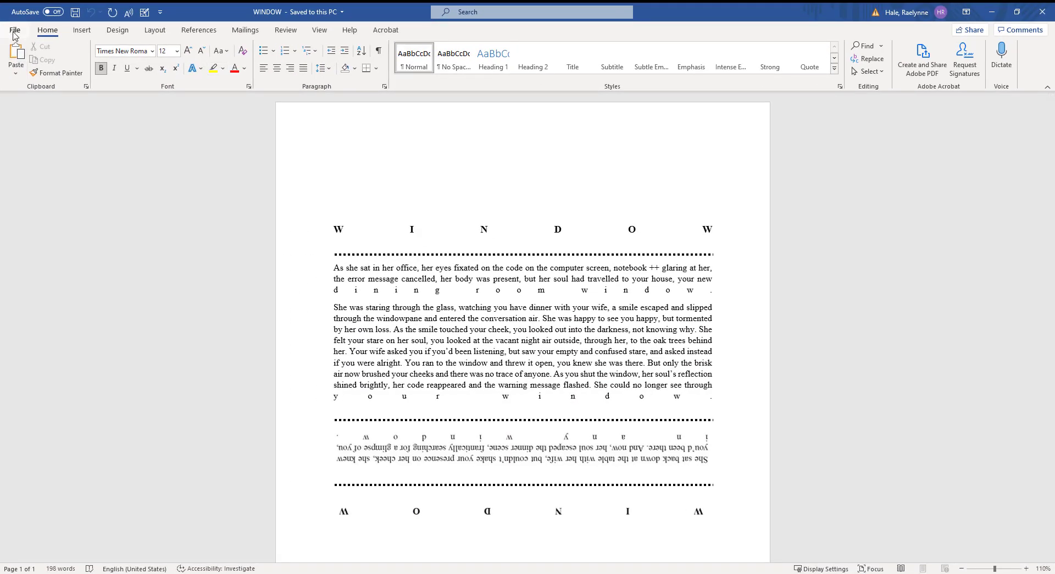
# Step: Save the document as 'WINDOW_Ventana_ES_DATE' in the Writings folder
pyautogui.click(14, 30)
pyautogui.click(33, 178)
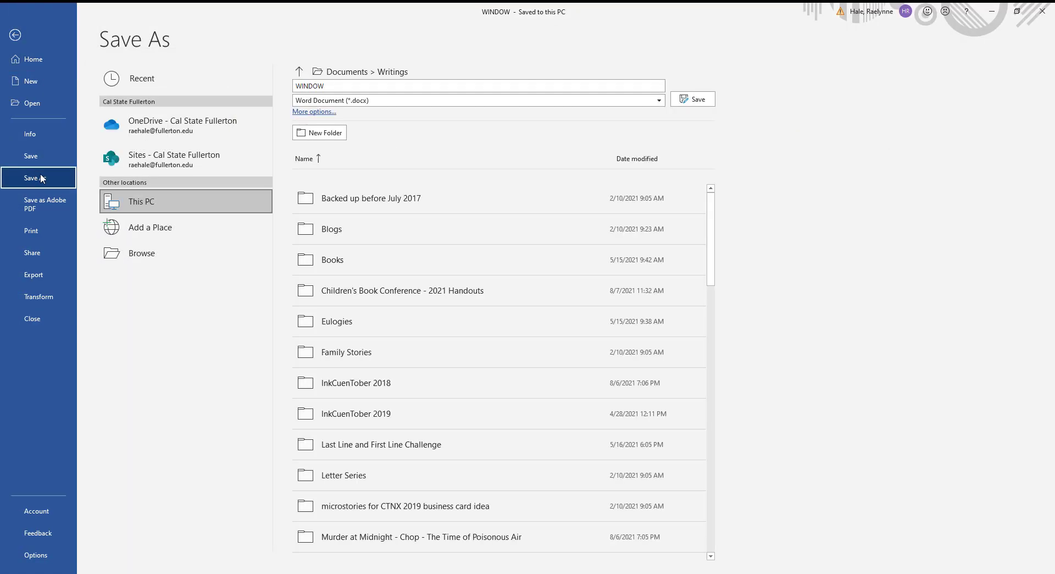
pyautogui.click(357, 86)
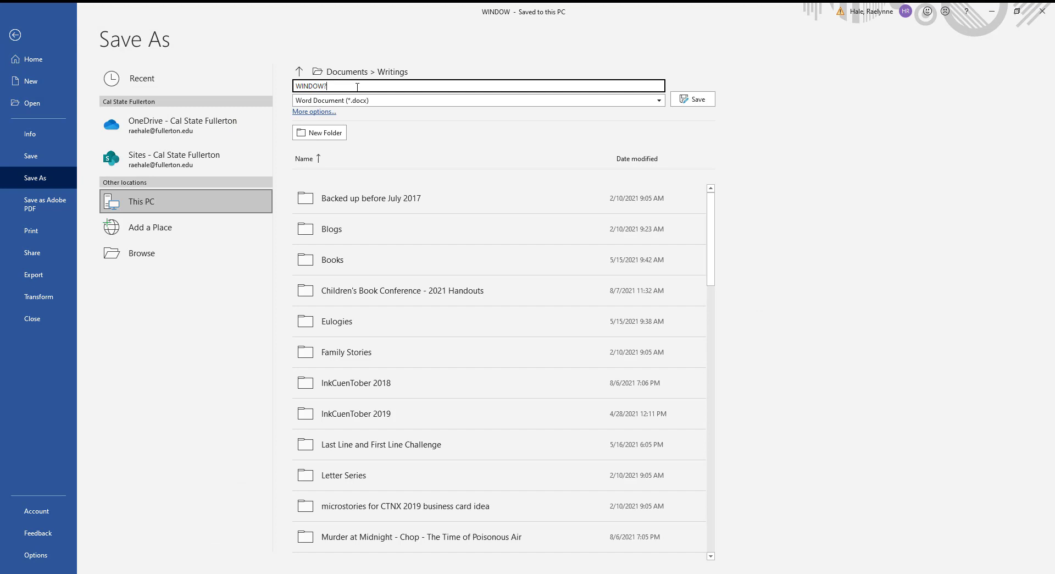
pyautogui.press('BackSpace')
pyautogui.write('_Ventana_ES_DATE')
pyautogui.press('Return')
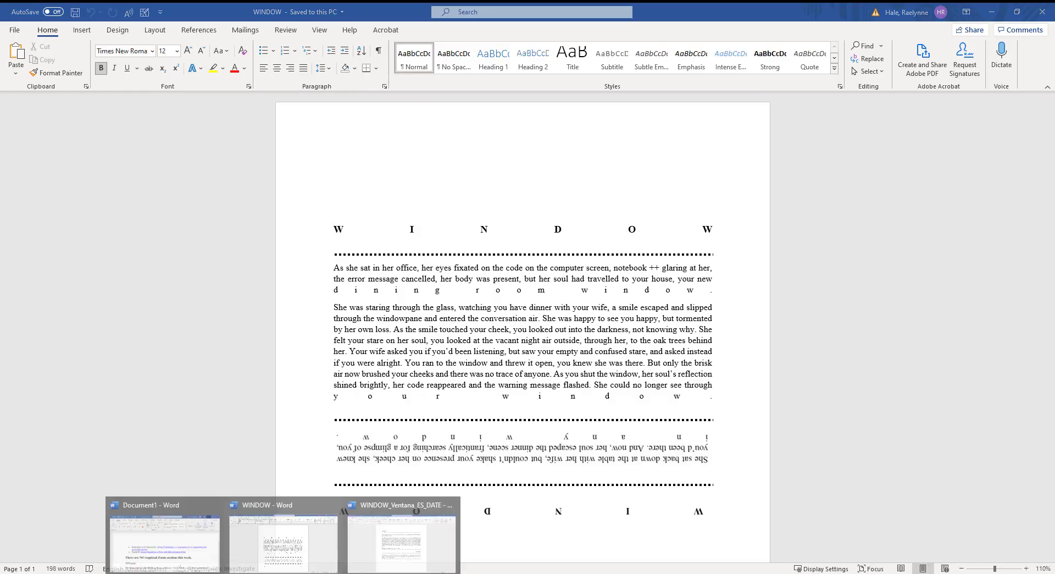
# Step: Bring WINDOW_Ventana_ES_DATE to the front and place the cursor in its WINDOW heading
pyautogui.click(403, 534)
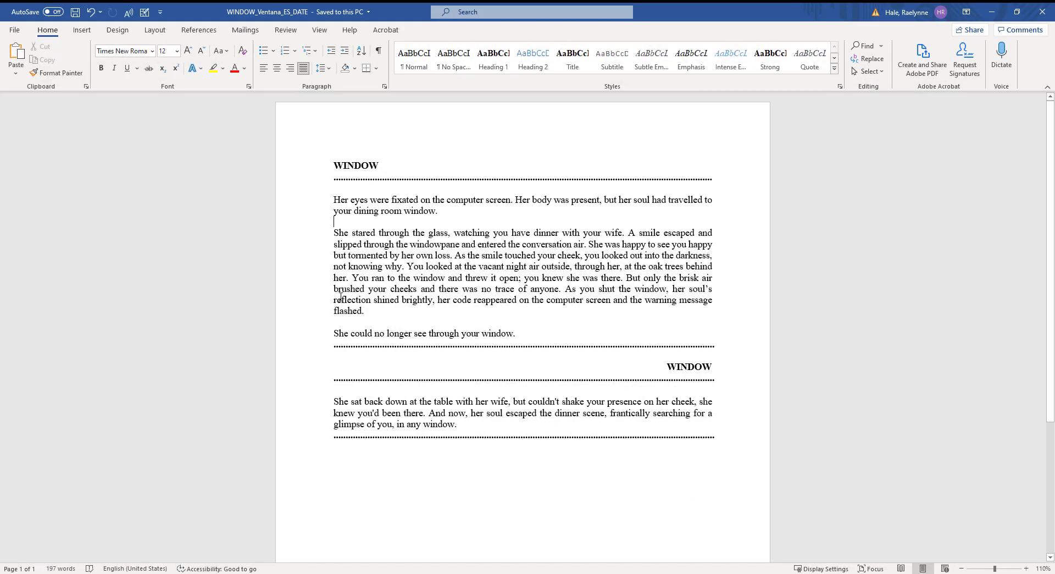
pyautogui.click(349, 165)
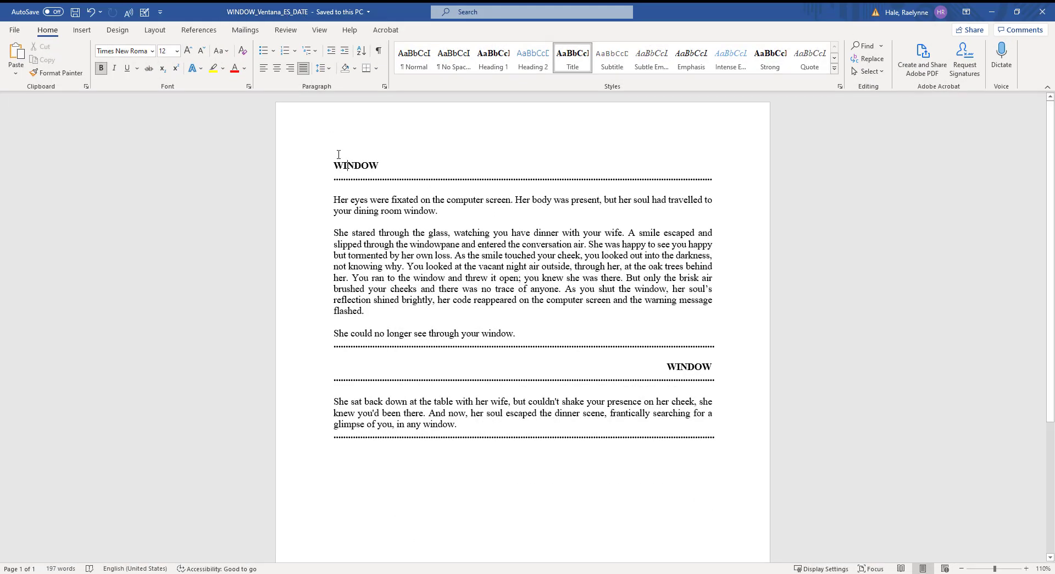